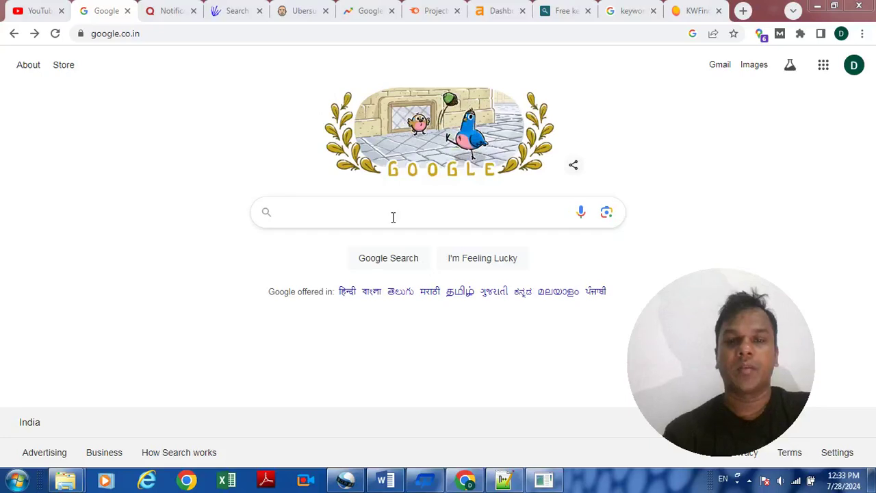
Step: Search Google for "SEO services in Delhi" and look through the results page
{"action": "left_click", "coordinate": [374, 215]}
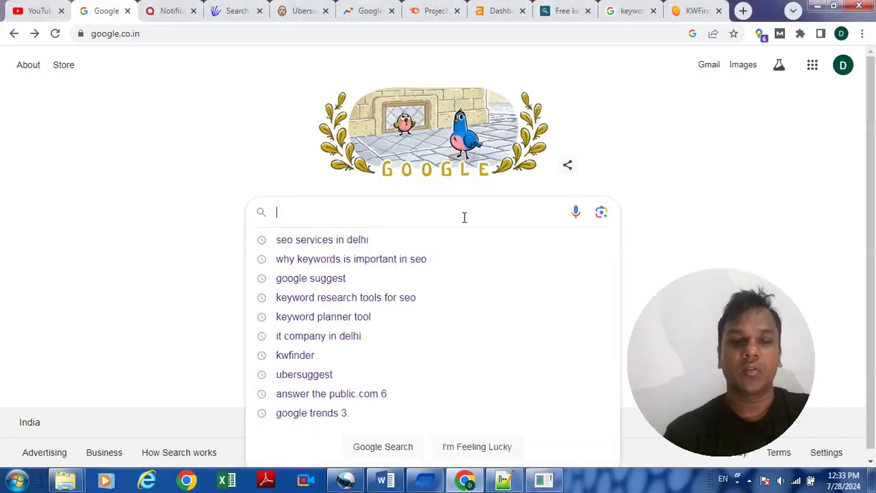
{"action": "type", "text": "SEO "}
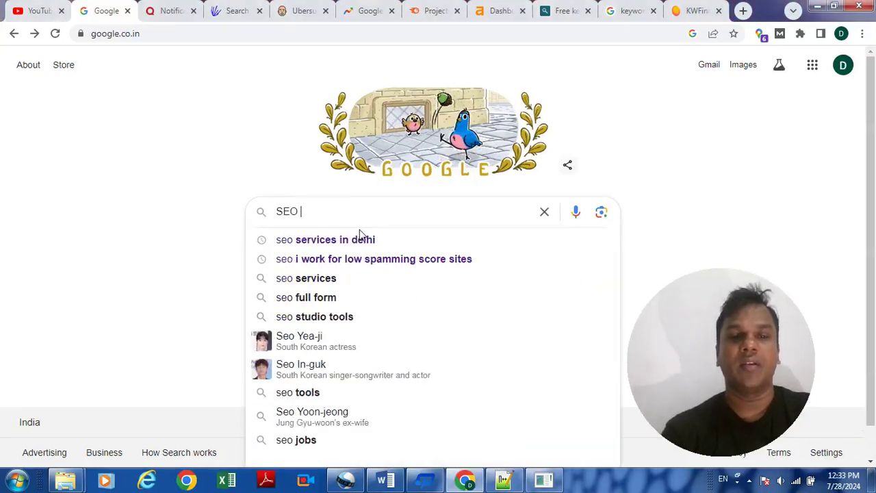
{"action": "type", "text": "services i"}
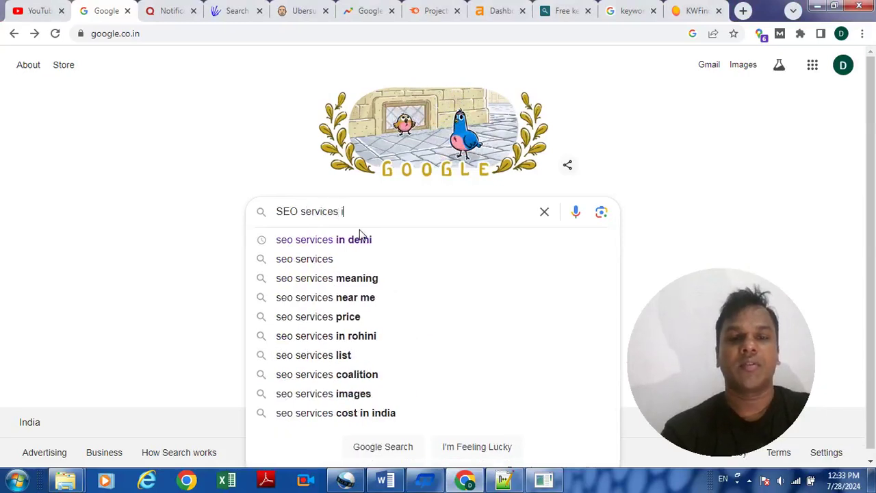
{"action": "type", "text": "n Delhi"}
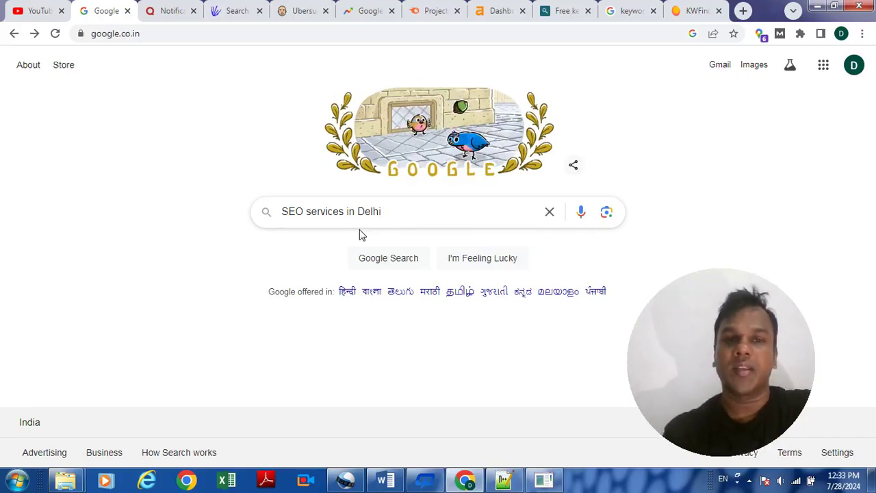
{"action": "left_click", "coordinate": [400, 251]}
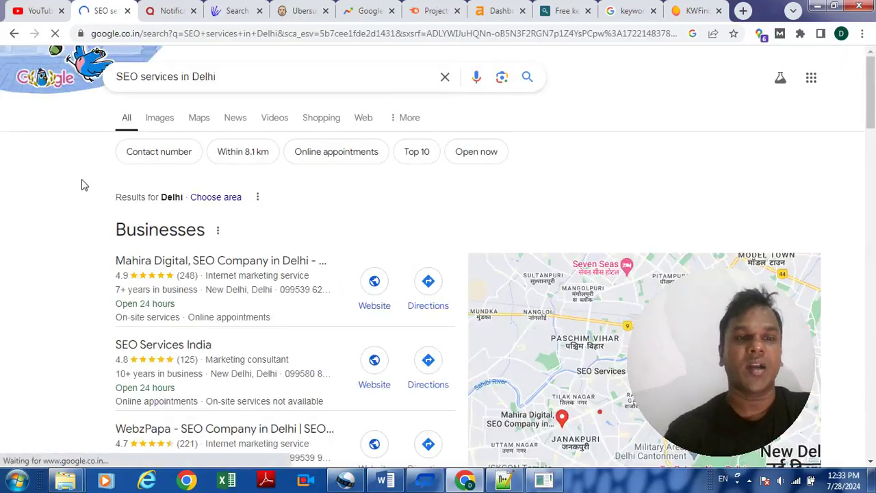
{"action": "scroll", "coordinate": [75, 246], "scroll_direction": "down", "scroll_amount": 20}
{"action": "left_click", "coordinate": [210, 180]}
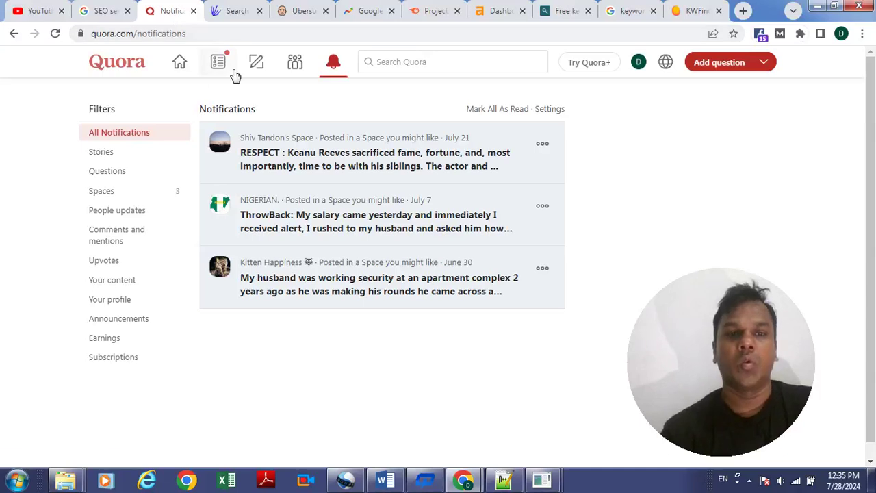
{"action": "left_click", "coordinate": [437, 63]}
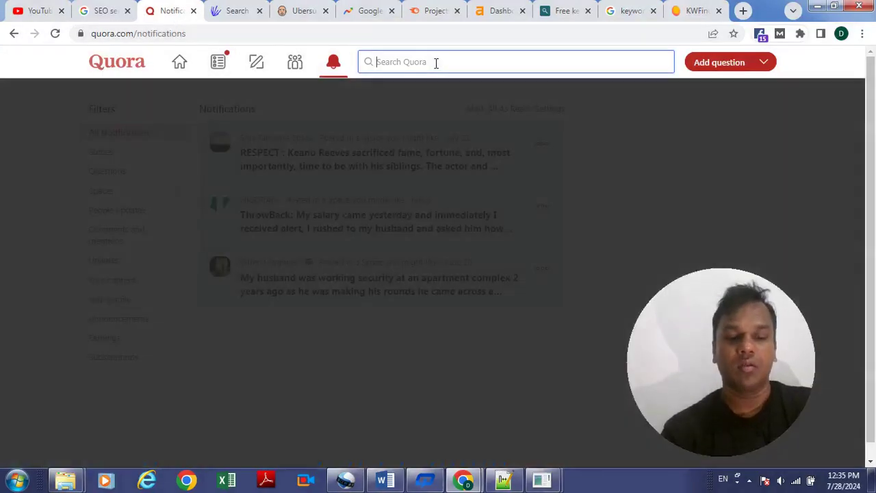
{"action": "type", "text": "why keywords is important in seo"}
{"action": "type", "text": "aE"}
{"action": "key", "text": "BackSpace"}
{"action": "key", "text": "BackSpace"}
{"action": "key", "text": "BackSpace"}
{"action": "key", "text": "BackSpace"}
{"action": "key", "text": "BackSpace"}
{"action": "key", "text": "BackSpace"}
{"action": "key", "text": "BackSpace"}
{"action": "key", "text": "BackSpace"}
{"action": "key", "text": "BackSpace"}
{"action": "key", "text": "BackSpace"}
{"action": "key", "text": "BackSpace"}
{"action": "key", "text": "BackSpace"}
{"action": "key", "text": "BackSpace"}
{"action": "key", "text": "BackSpace"}
{"action": "key", "text": "BackSpace"}
{"action": "key", "text": "BackSpace"}
{"action": "key", "text": "BackSpace"}
{"action": "key", "text": "BackSpace"}
{"action": "key", "text": "BackSpace"}
{"action": "key", "text": "BackSpace"}
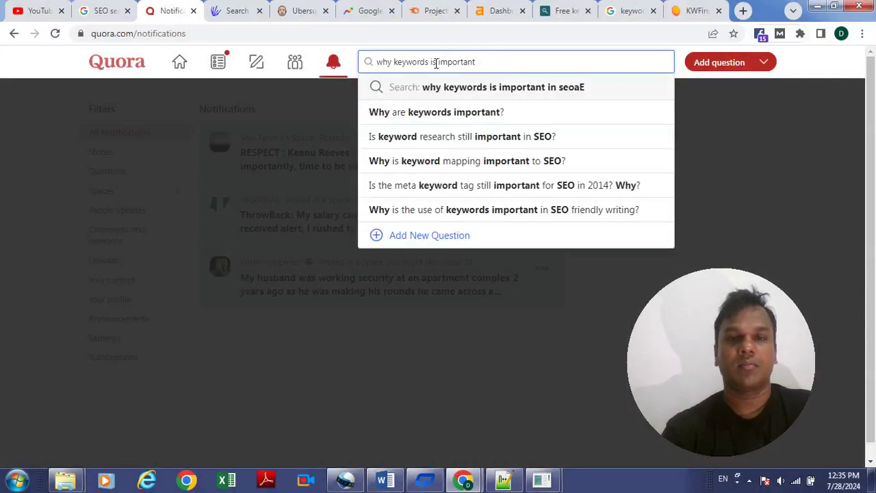
Step: Search Quora for "SEO company", open one of the resulting questions in a new tab and return to the search results
{"action": "type", "text": "SEO"}
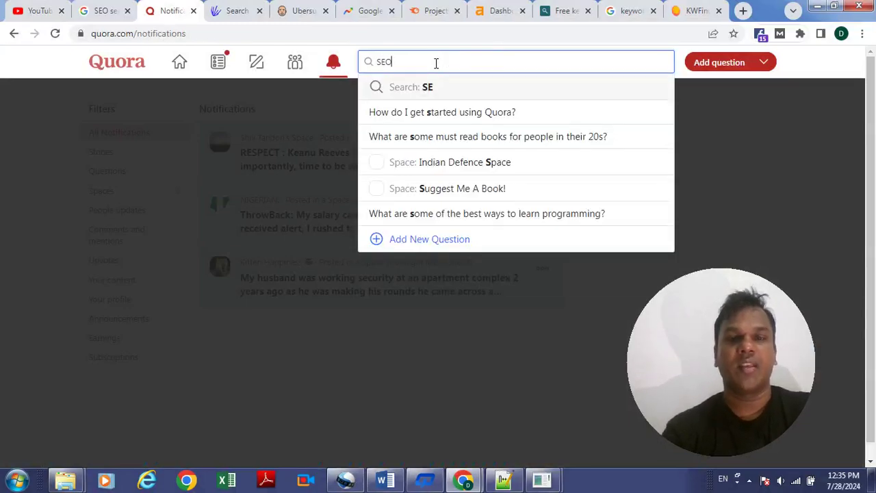
{"action": "type", "text": " c"}
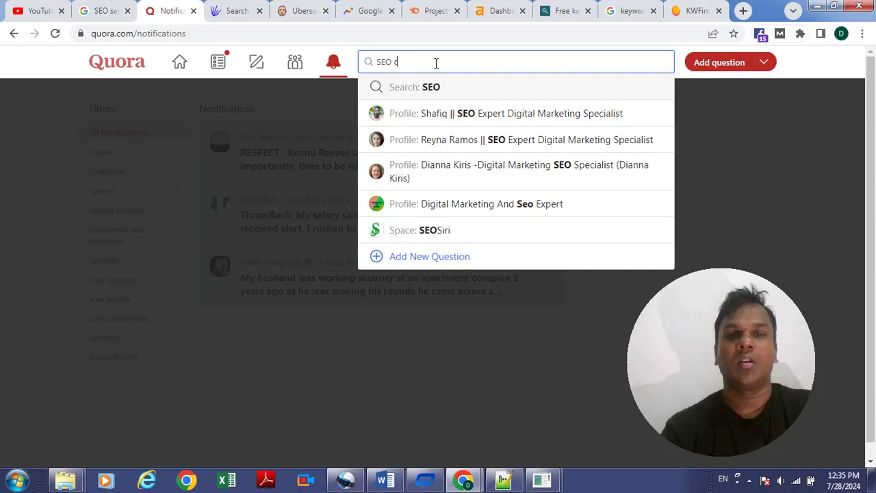
{"action": "type", "text": "ompany"}
{"action": "key", "text": "Return"}
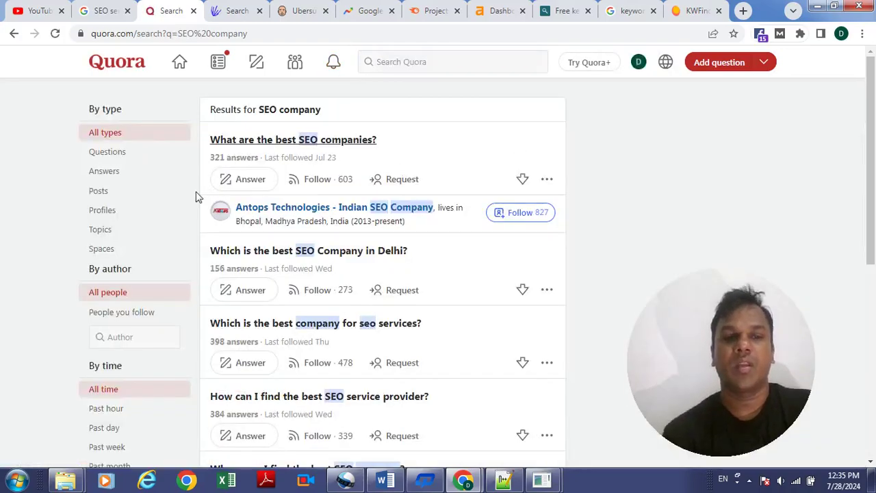
{"action": "left_click", "coordinate": [401, 169]}
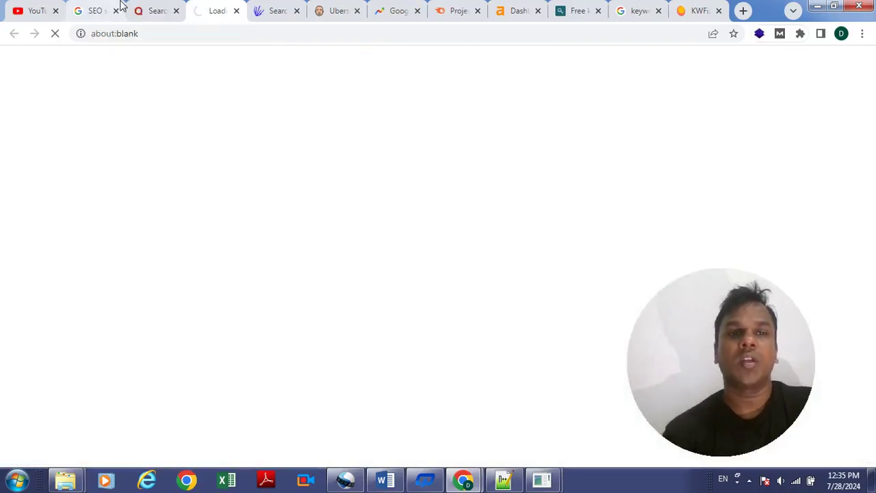
{"action": "left_click", "coordinate": [147, 11]}
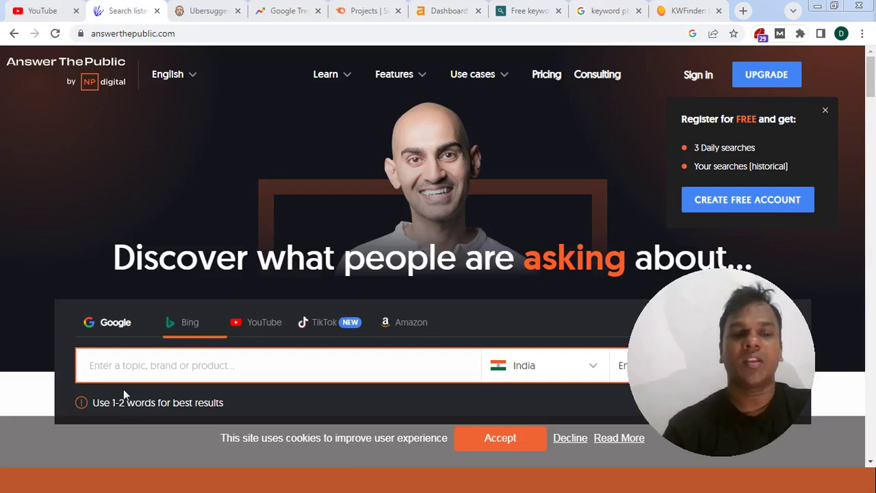
Step: Run a Google keyword search for "SEO services in Delhi" in India, then examine its search volume, cost per click and related keywords wheel
{"action": "left_click", "coordinate": [128, 367]}
{"action": "type", "text": "S"}
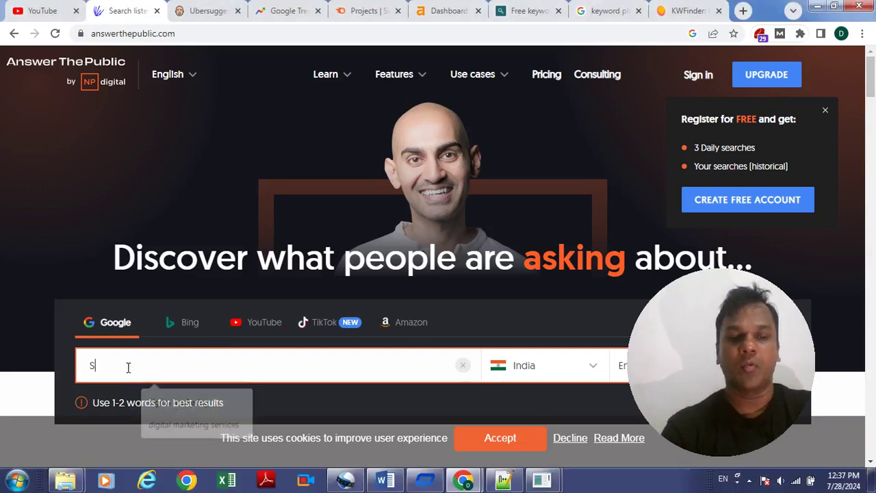
{"action": "type", "text": "EO services in Delhi"}
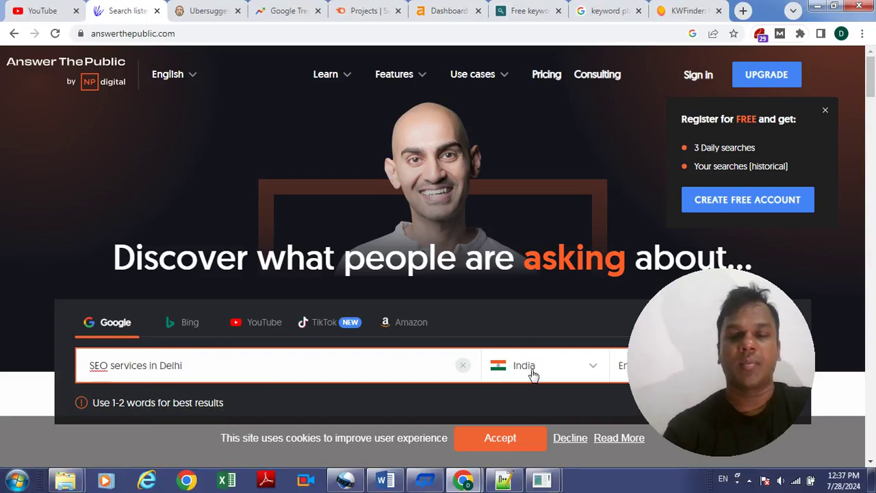
{"action": "left_click_drag", "start_coordinate": [872, 76], "coordinate": [872, 94]}
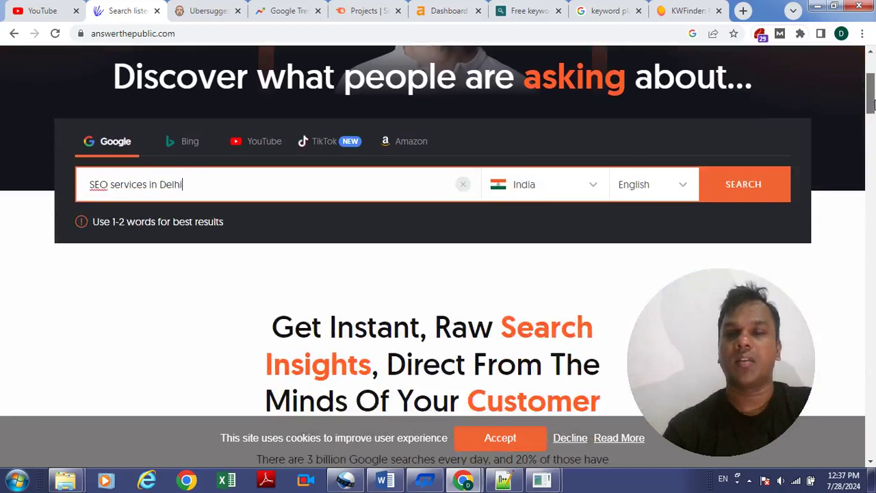
{"action": "left_click", "coordinate": [744, 185]}
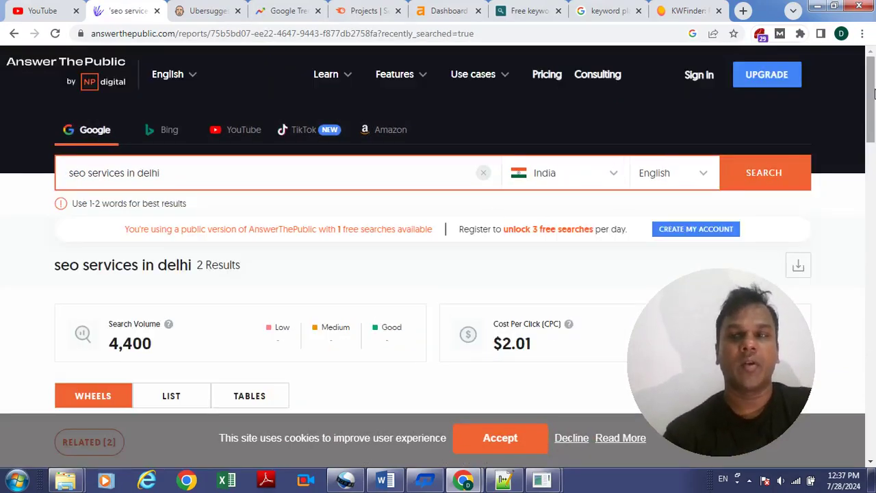
{"action": "left_click_drag", "start_coordinate": [871, 91], "coordinate": [872, 120]}
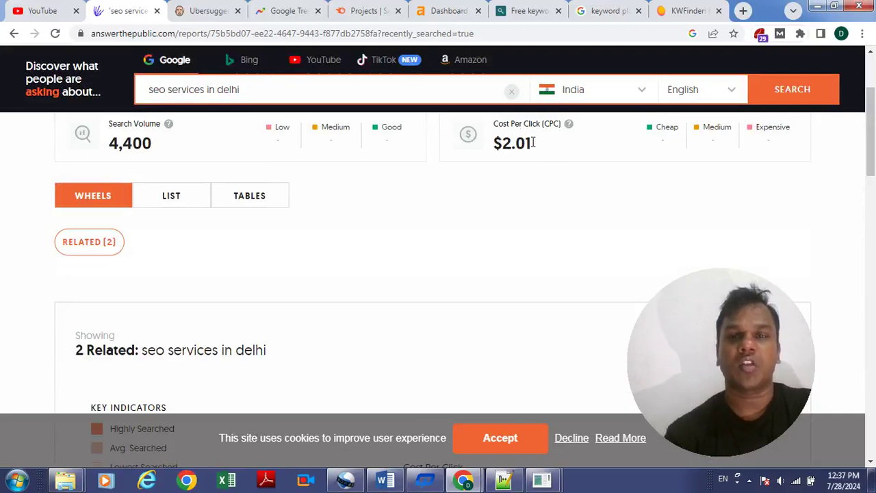
{"action": "left_click_drag", "start_coordinate": [873, 122], "coordinate": [873, 302]}
{"action": "scroll", "coordinate": [871, 291], "scroll_direction": "up", "scroll_amount": 7}
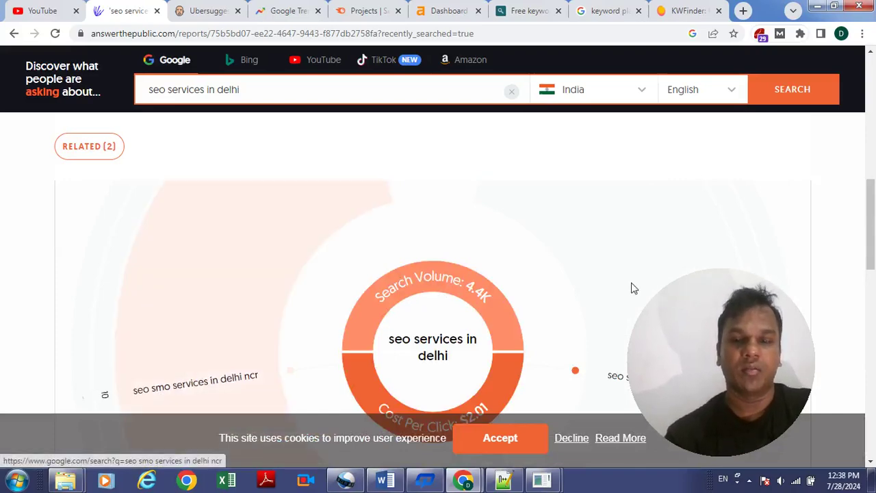
{"action": "left_click_drag", "start_coordinate": [873, 203], "coordinate": [874, 236]}
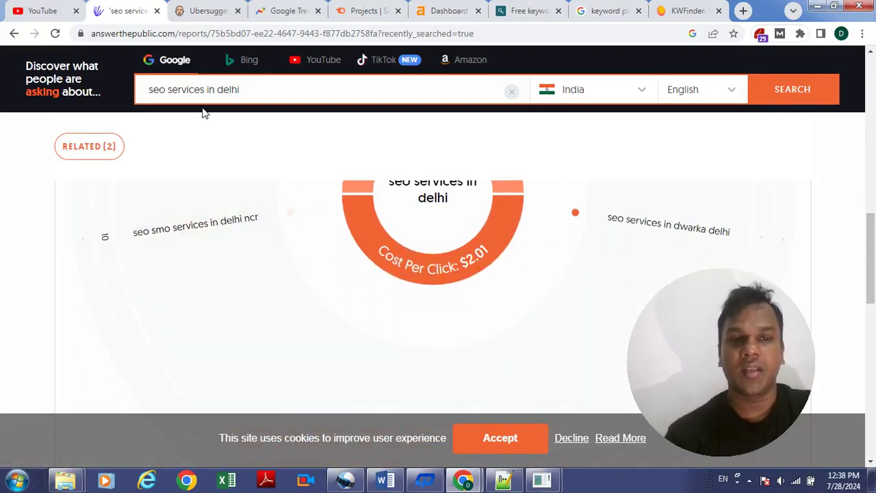
Step: Shorten the keyword to "seo services" and rerun the search to get its report
{"action": "left_click_drag", "start_coordinate": [208, 94], "coordinate": [277, 95]}
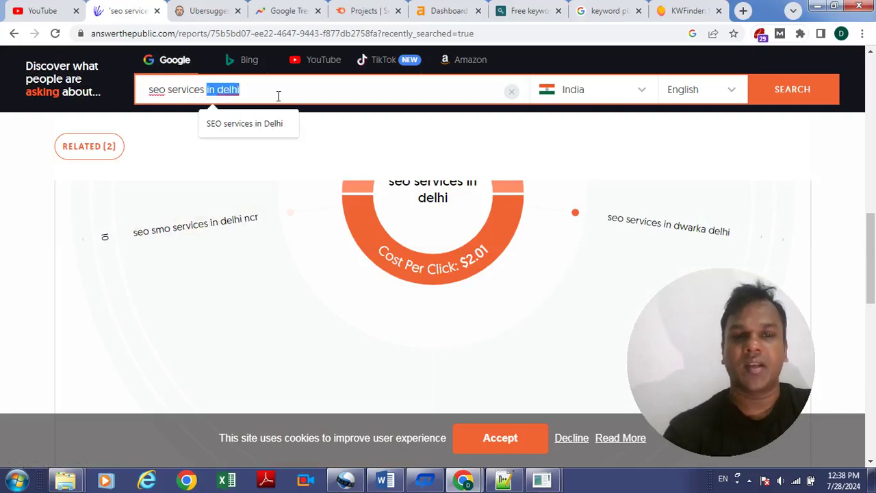
{"action": "key", "text": "BackSpace"}
{"action": "key", "text": "Return"}
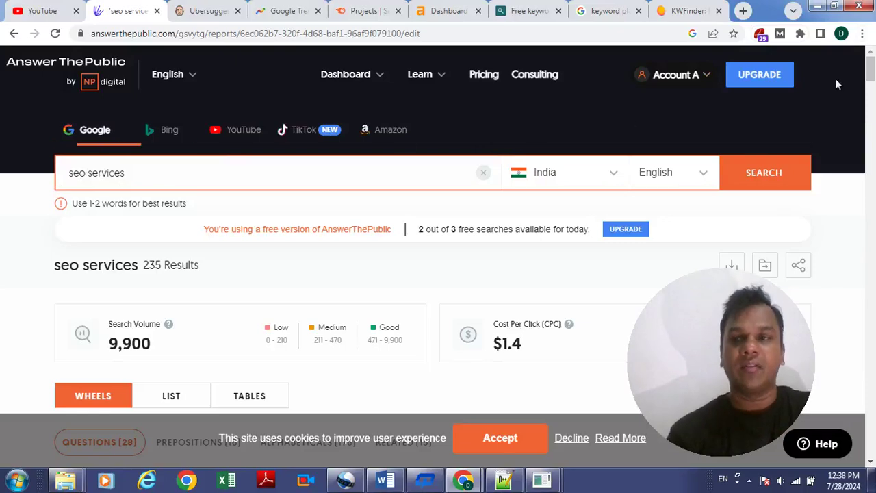
{"action": "left_click_drag", "start_coordinate": [872, 72], "coordinate": [873, 96]}
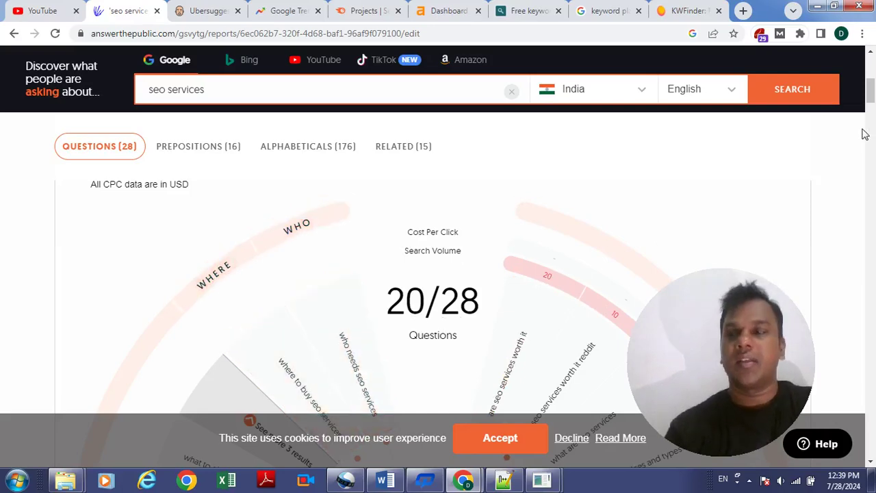
Step: Examine the questions wheel for "seo services", open the question "are seo services worth it" in Google and return to the report
{"action": "left_click_drag", "start_coordinate": [871, 96], "coordinate": [872, 122]}
{"action": "scroll", "coordinate": [548, 219], "scroll_direction": "up", "scroll_amount": 5}
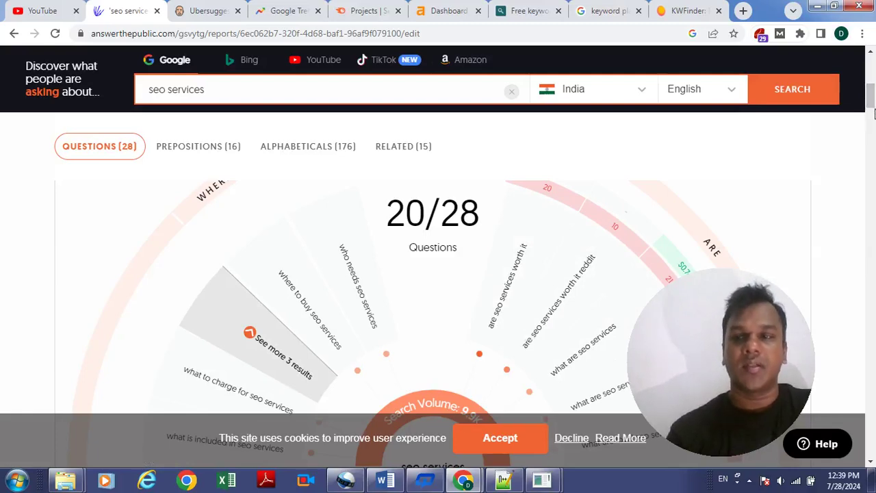
{"action": "scroll", "coordinate": [871, 113], "scroll_direction": "down", "scroll_amount": 1}
{"action": "scroll", "coordinate": [871, 113], "scroll_direction": "up", "scroll_amount": 2}
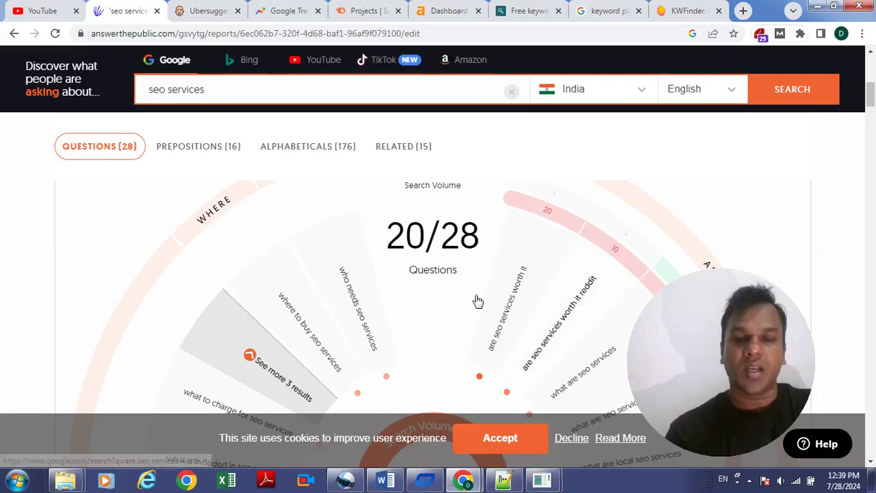
{"action": "left_click", "coordinate": [507, 310]}
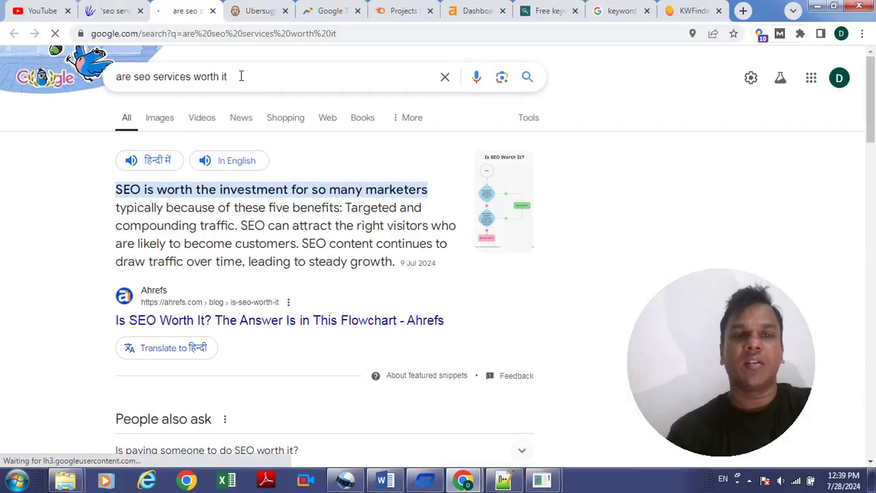
{"action": "left_click", "coordinate": [103, 14]}
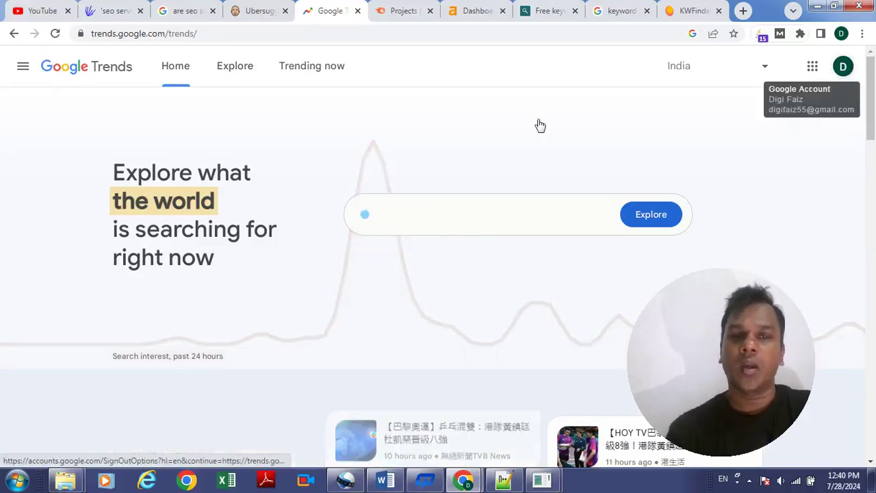
Step: Open the Explore page of Google Trends and look up the search term "Digital Marketing"
{"action": "left_click", "coordinate": [235, 67]}
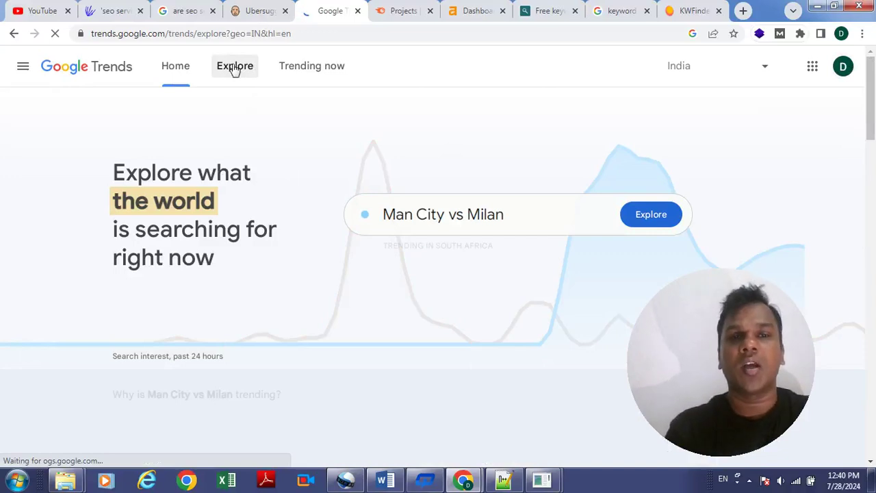
{"action": "left_click", "coordinate": [141, 147]}
{"action": "type", "text": "Delhi"}
{"action": "key", "text": "Return"}
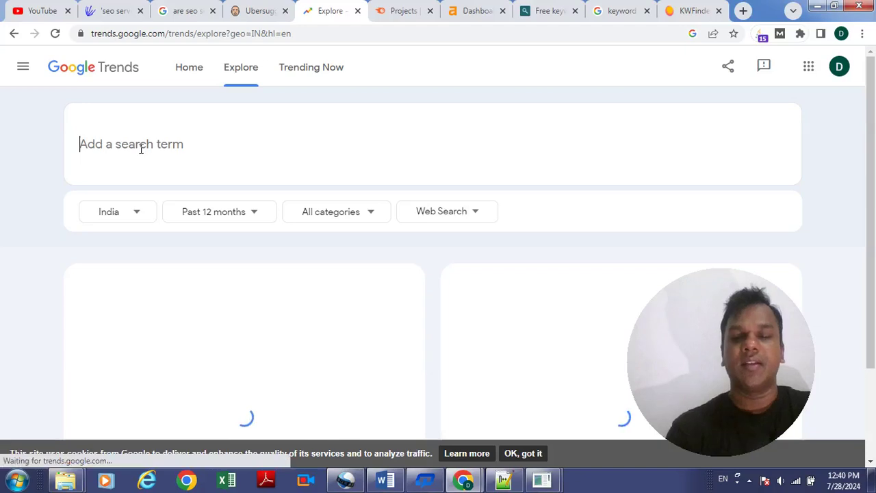
{"action": "type", "text": "Digital Mar"}
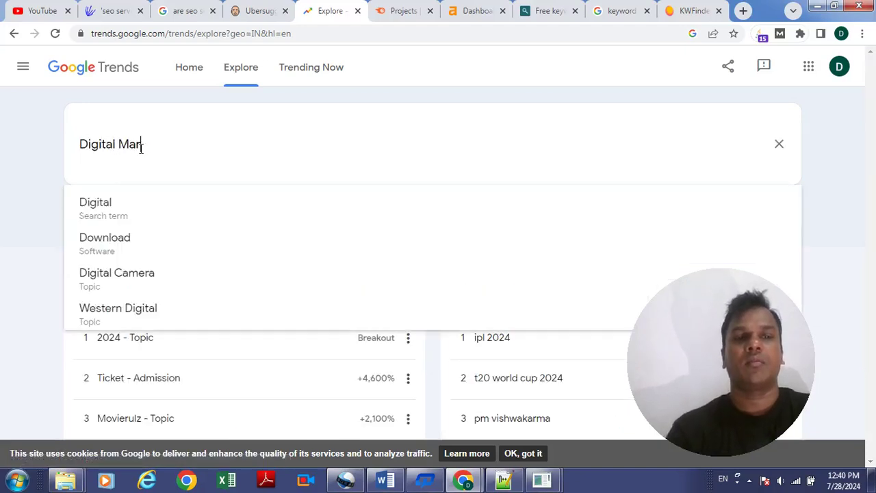
{"action": "key", "text": "Return"}
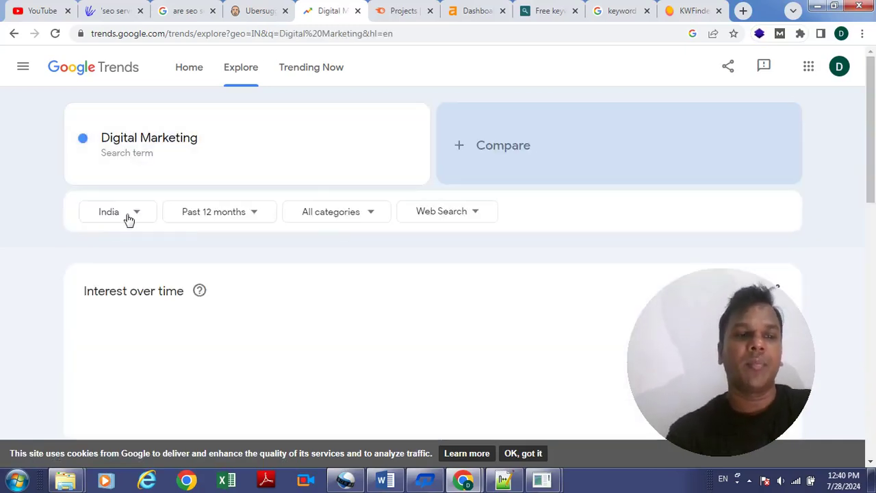
Step: Set the region of the Digital Marketing trend to United States
{"action": "left_click", "coordinate": [127, 219]}
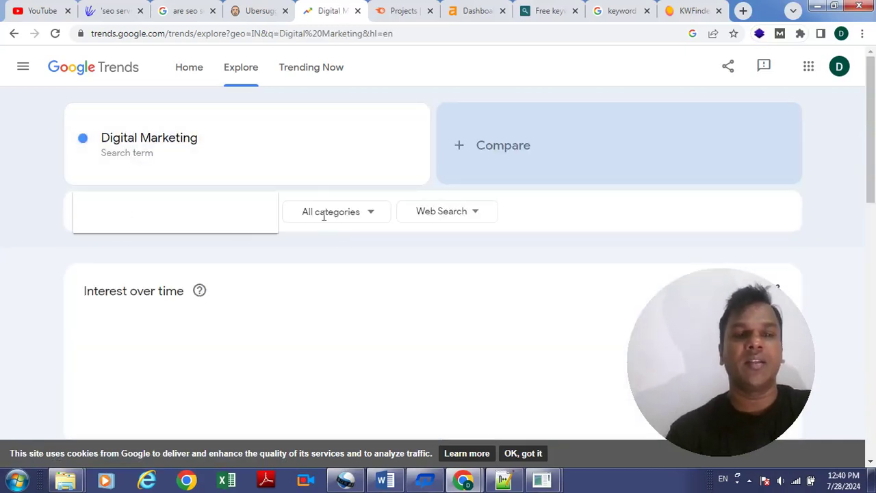
{"action": "left_click", "coordinate": [120, 215]}
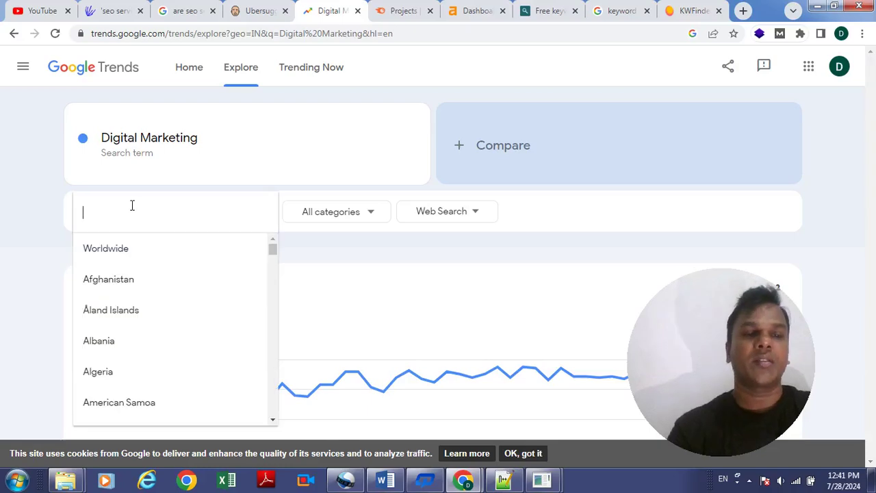
{"action": "type", "text": "united"}
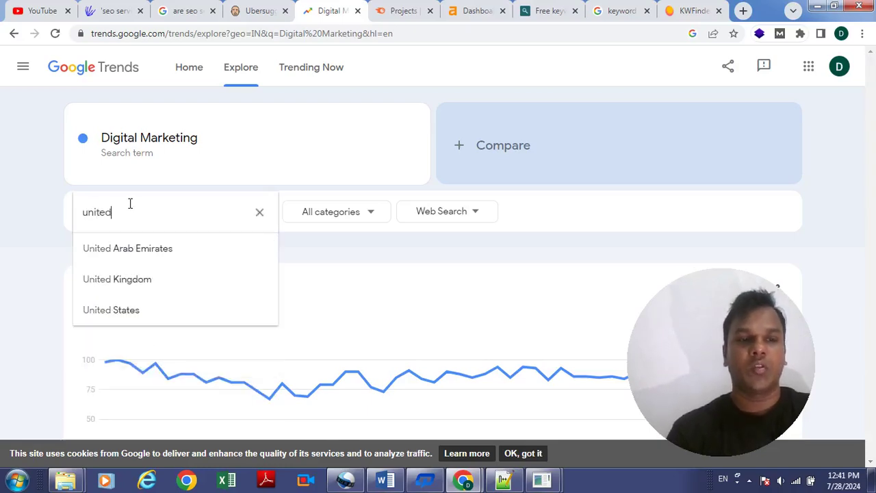
{"action": "left_click", "coordinate": [131, 312]}
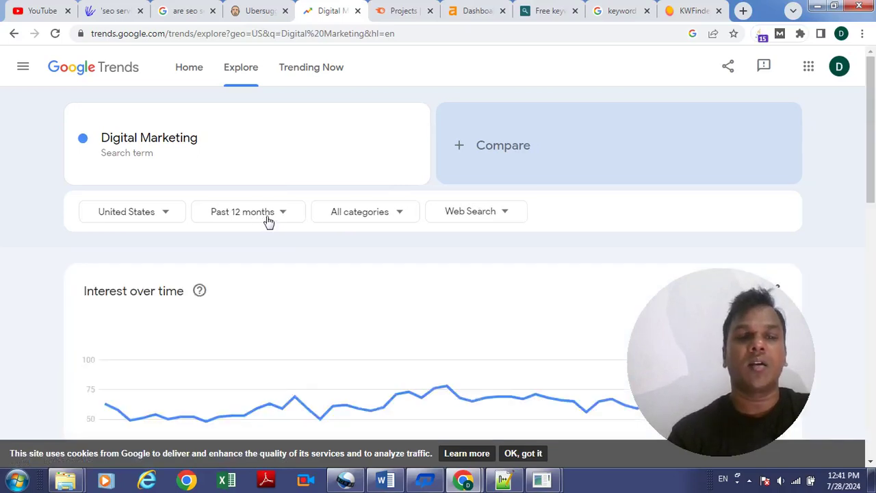
Step: Filter the Digital Marketing trend to the Business & Industrial category, leaving the time range as it is
{"action": "left_click", "coordinate": [269, 221]}
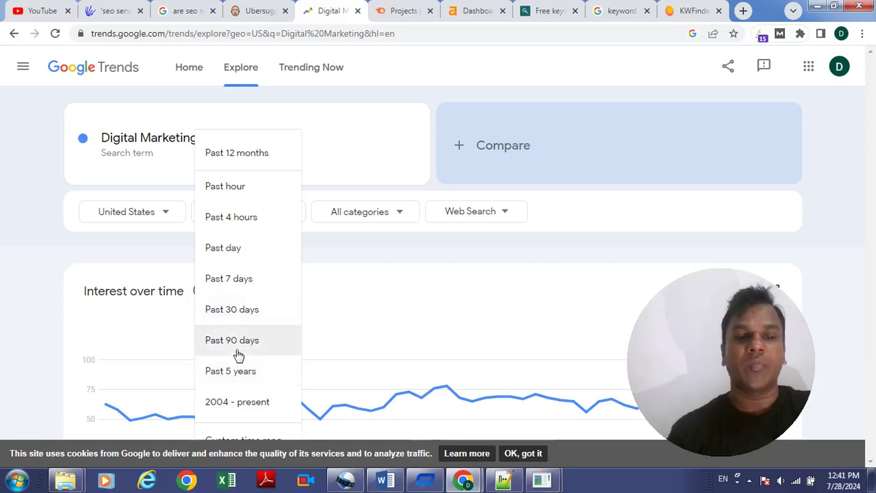
{"action": "left_click", "coordinate": [349, 319]}
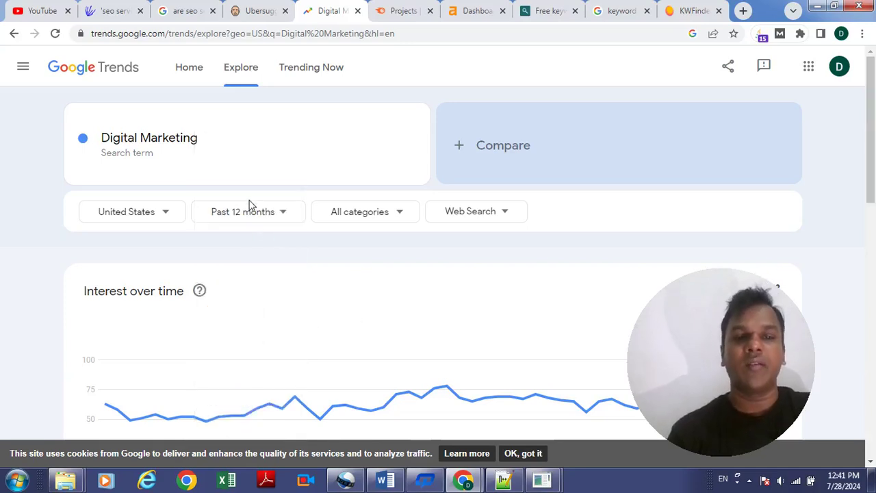
{"action": "left_click", "coordinate": [365, 216]}
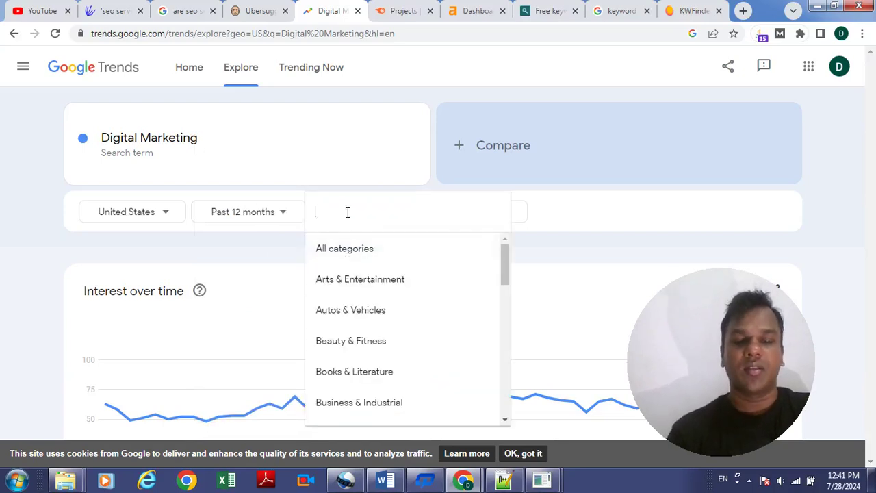
{"action": "type", "text": "bus"}
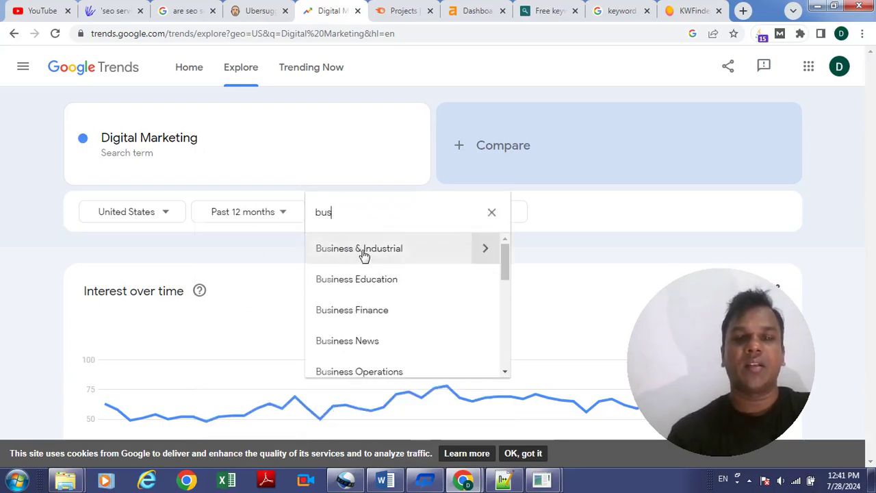
{"action": "left_click", "coordinate": [364, 254]}
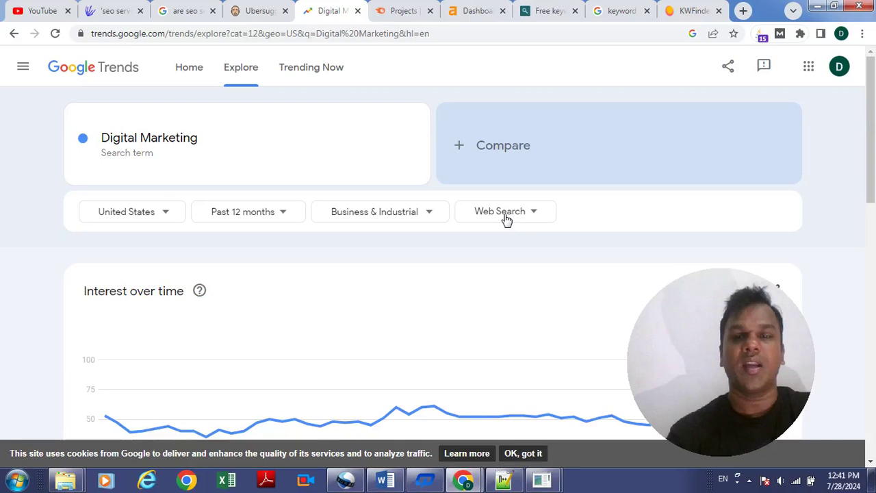
Step: Check the interest over time for Digital Marketing and break down its interest by subregion by City
{"action": "scroll", "coordinate": [606, 130], "scroll_direction": "down", "scroll_amount": 3}
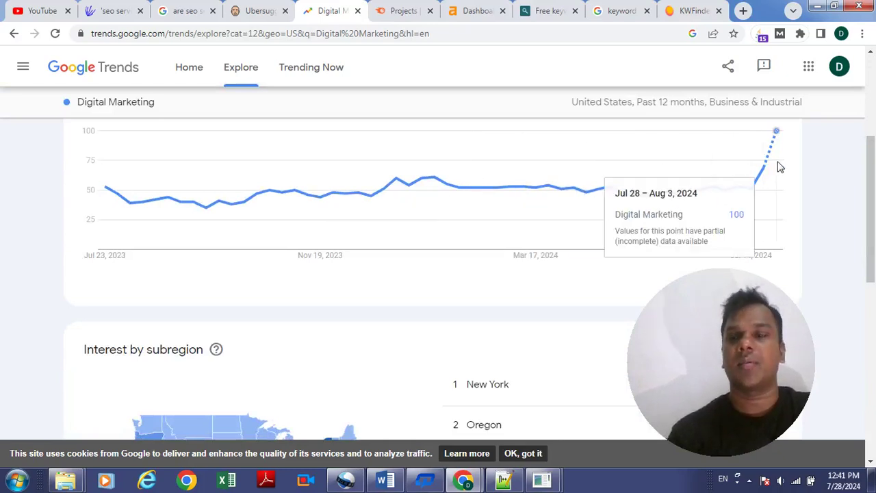
{"action": "scroll", "coordinate": [871, 173], "scroll_direction": "down", "scroll_amount": 2}
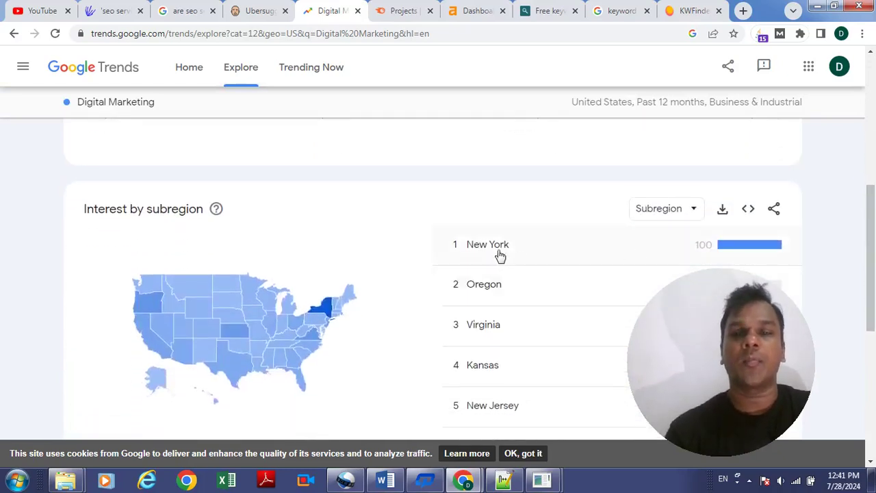
{"action": "left_click", "coordinate": [668, 218]}
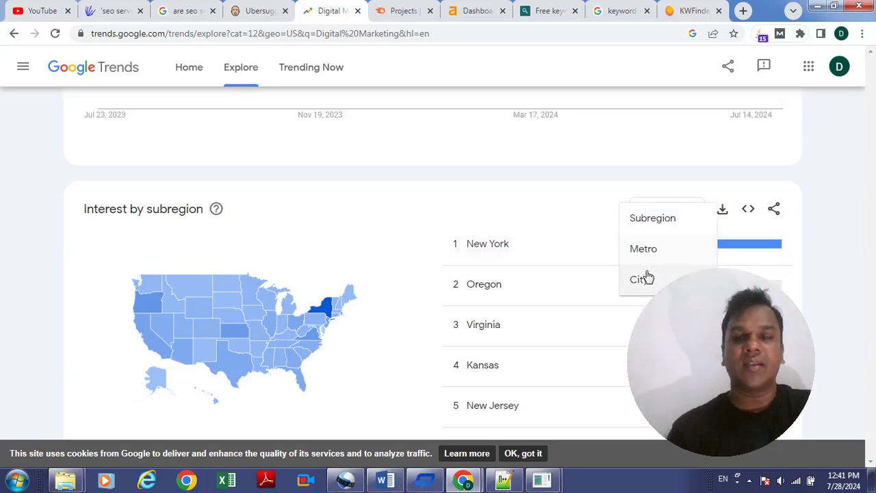
{"action": "left_click", "coordinate": [641, 280]}
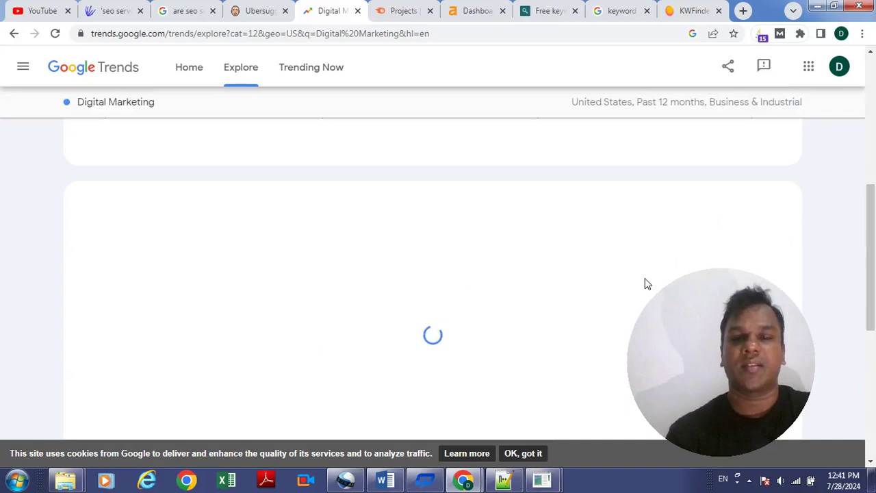
Step: Accept the cookie notice and examine the related topics and related queries for Digital Marketing
{"action": "left_click", "coordinate": [527, 455]}
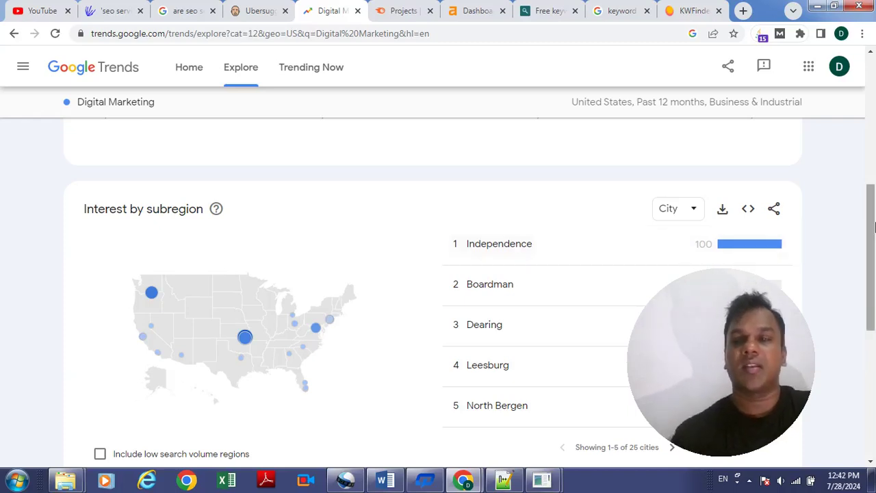
{"action": "left_click_drag", "start_coordinate": [874, 229], "coordinate": [872, 341]}
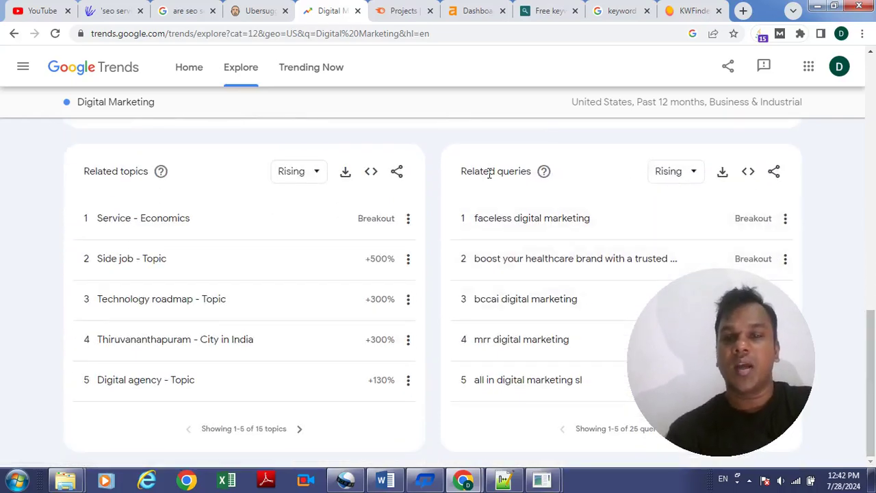
{"action": "left_click_drag", "start_coordinate": [487, 172], "coordinate": [529, 173]}
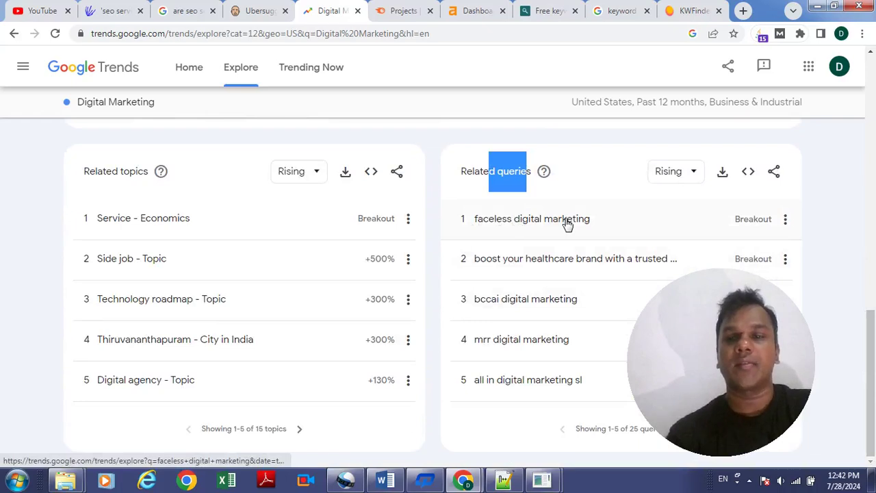
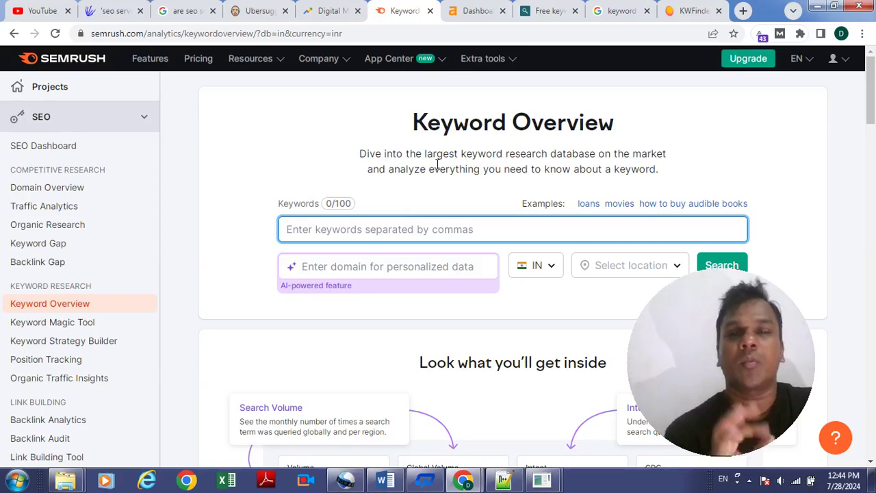
Step: Switch to keyword.io, search its Google long-tail suggestions for "SEO services in delhi" and review the keyword list
{"action": "left_click", "coordinate": [473, 12]}
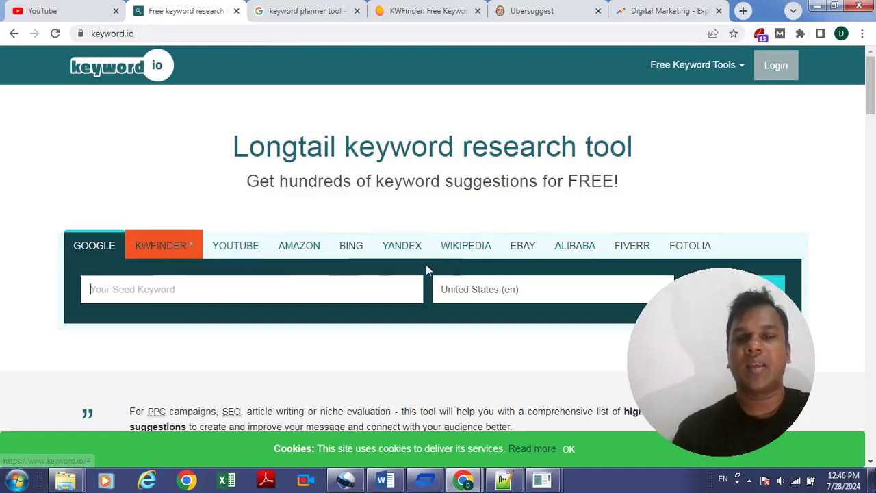
{"action": "left_click", "coordinate": [321, 291]}
{"action": "type", "text": "SEO services in delhi"}
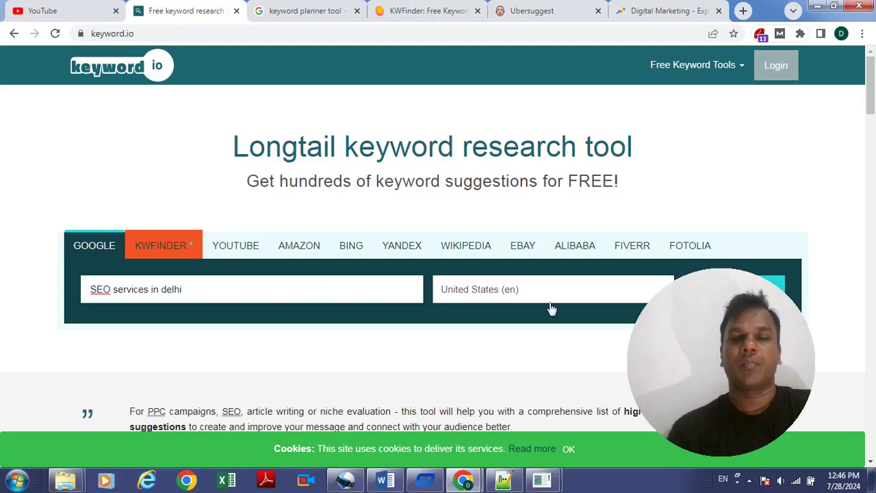
{"action": "left_click_drag", "start_coordinate": [871, 101], "coordinate": [871, 135]}
{"action": "left_click", "coordinate": [720, 171]}
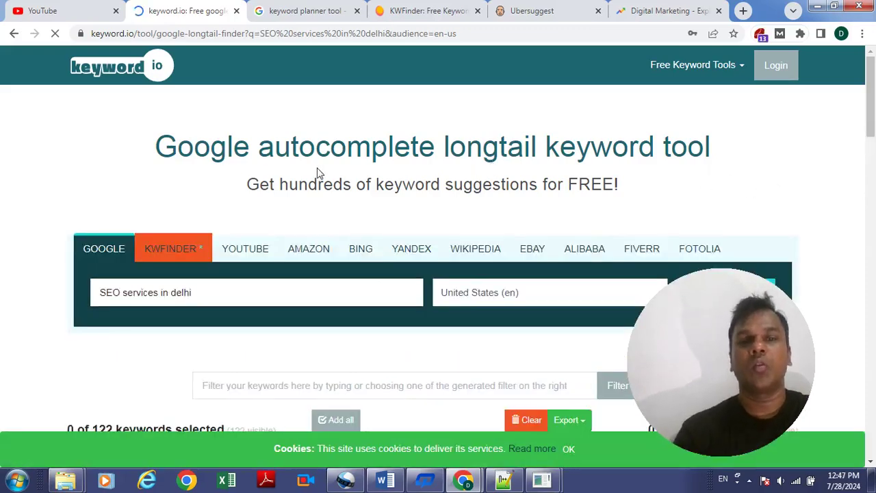
{"action": "left_click_drag", "start_coordinate": [873, 71], "coordinate": [874, 120]}
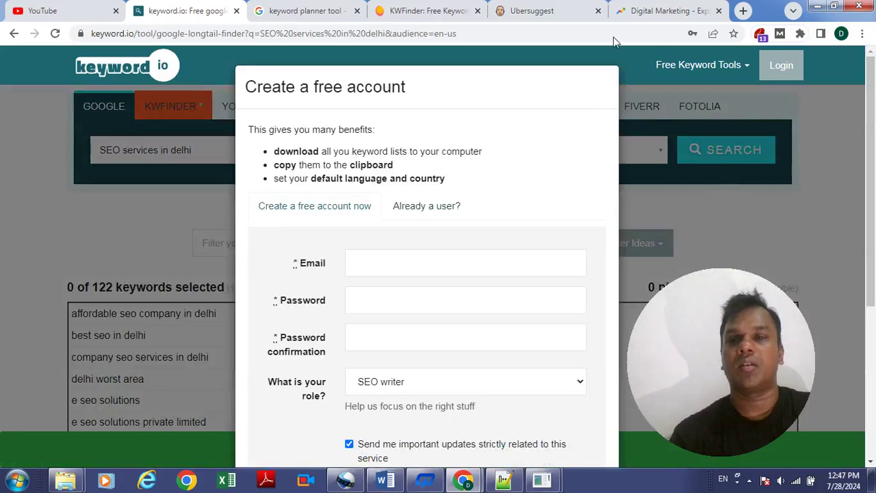
{"action": "left_click_drag", "start_coordinate": [873, 94], "coordinate": [873, 145]}
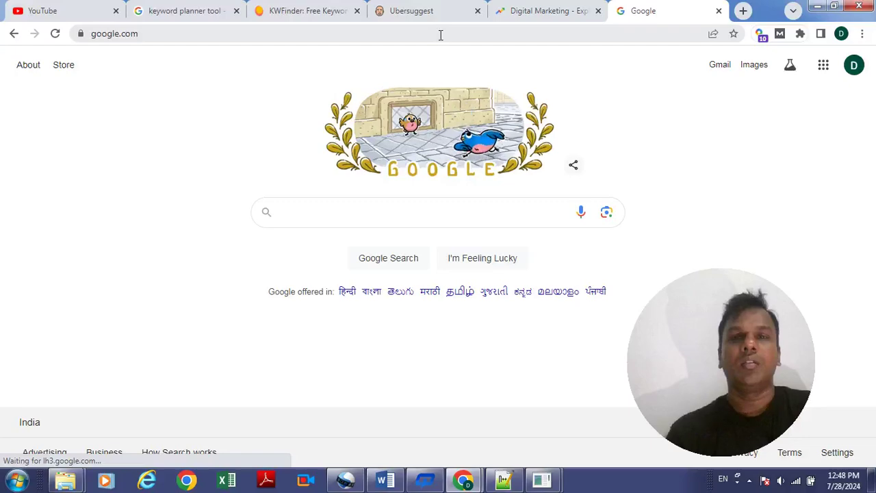
Step: Open the Google Ads site, enter the account overview, view the signed-in account's details and close the page
{"action": "left_click", "coordinate": [441, 33]}
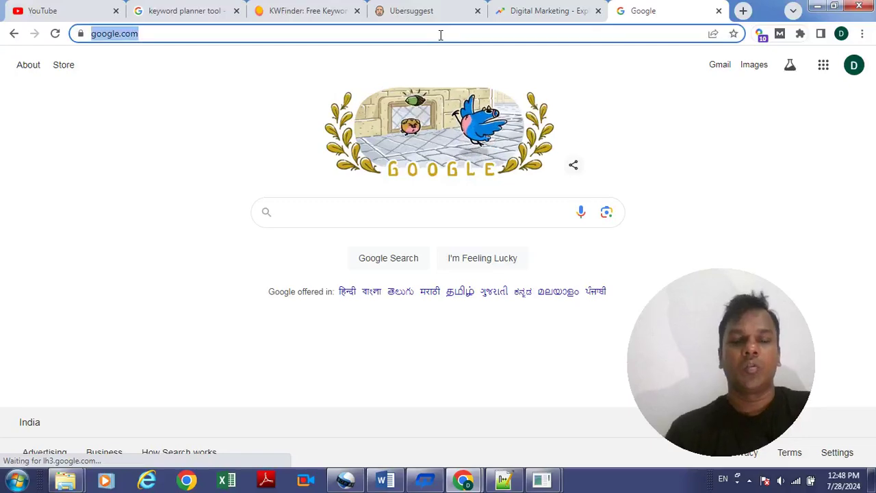
{"action": "type", "text": "ads"}
{"action": "key", "text": "Return"}
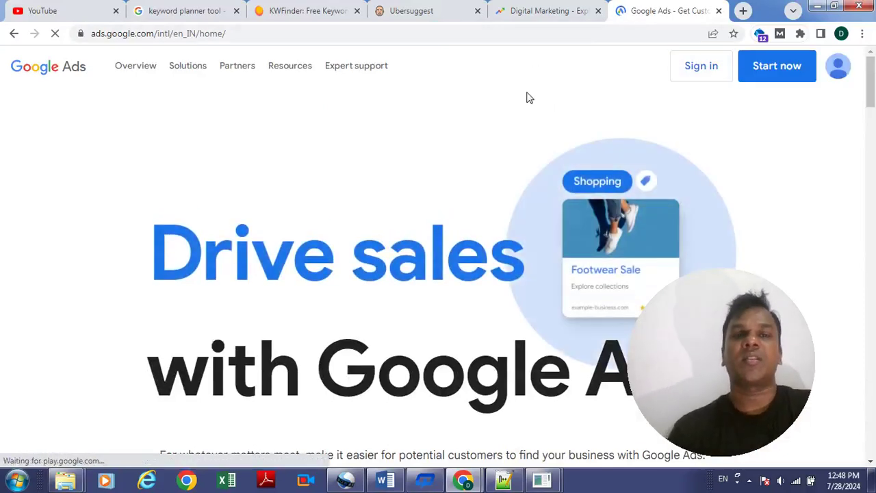
{"action": "left_click", "coordinate": [786, 72]}
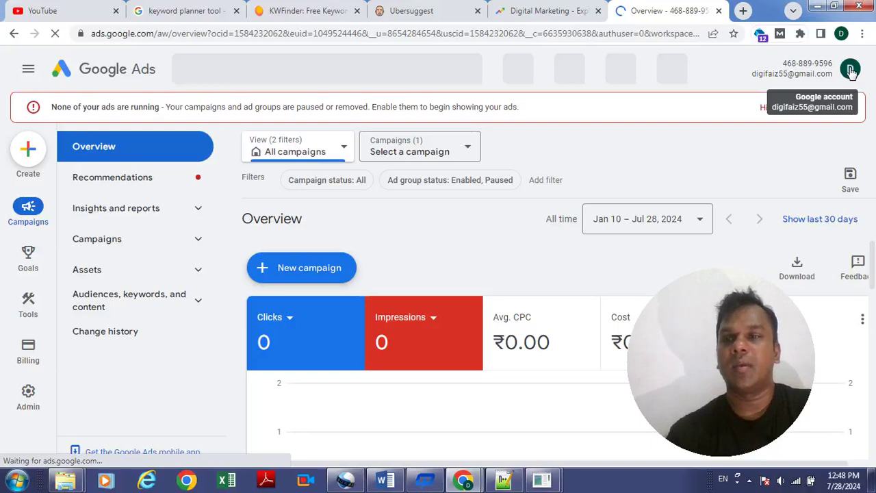
{"action": "left_click", "coordinate": [851, 70]}
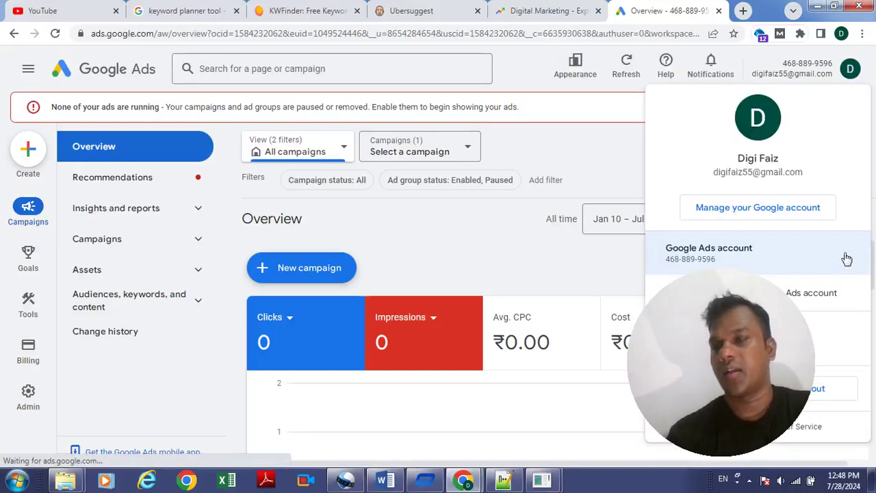
{"action": "left_click", "coordinate": [718, 11]}
Step: Open Google Ads Keyword Planner through the first result of the "keyword planner tool" search
{"action": "left_click", "coordinate": [226, 11]}
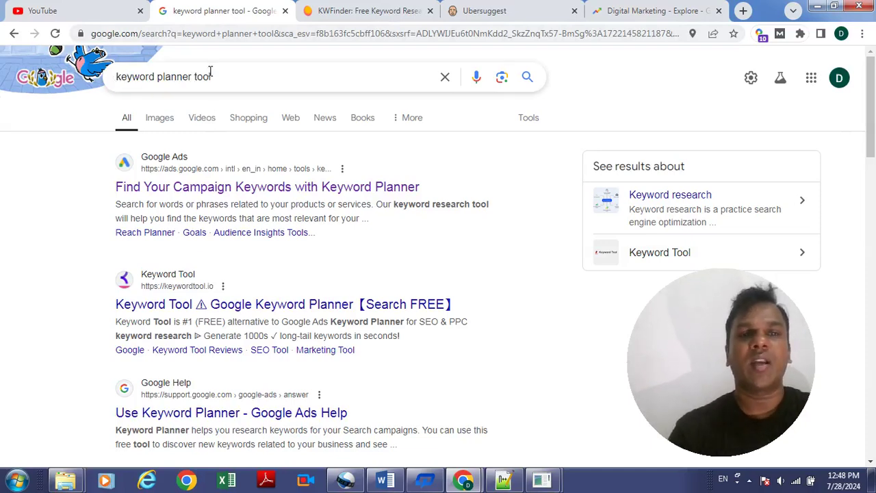
{"action": "left_click", "coordinate": [171, 195]}
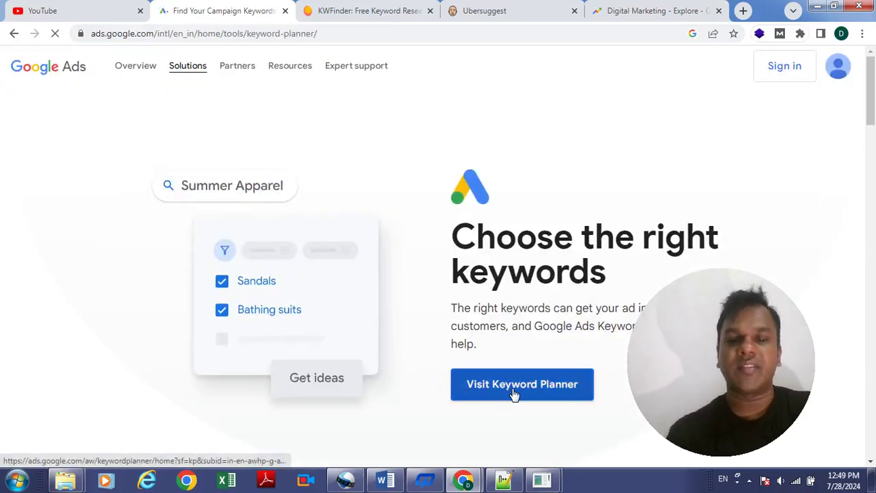
{"action": "left_click", "coordinate": [512, 388]}
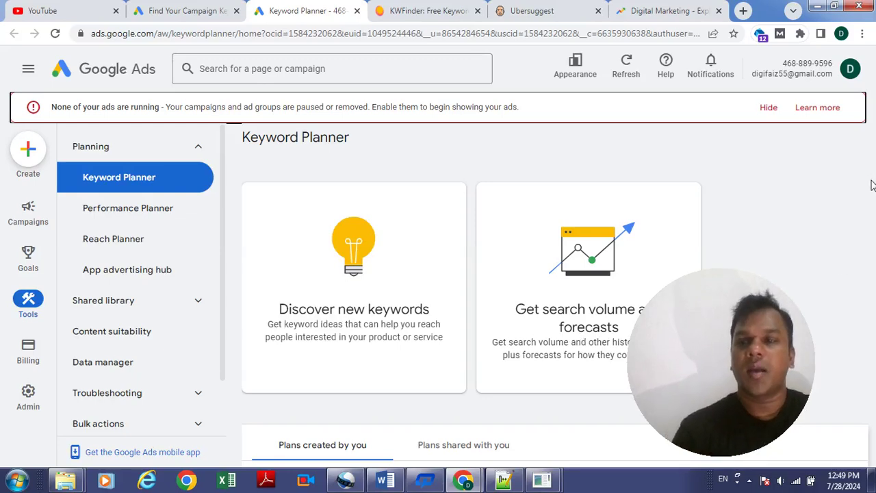
Step: Discover new keywords in Keyword Planner for "seo company" and review the resulting keyword ideas
{"action": "scroll", "coordinate": [825, 191], "scroll_direction": "down", "scroll_amount": 2}
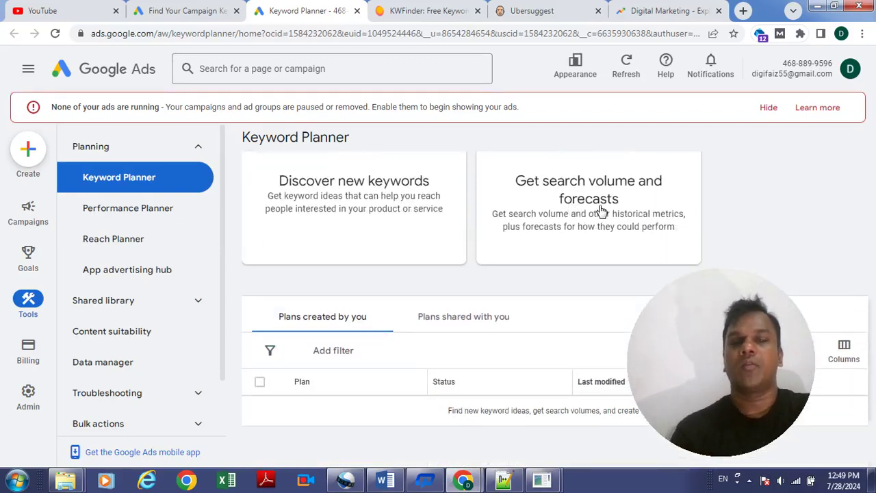
{"action": "left_click", "coordinate": [298, 192]}
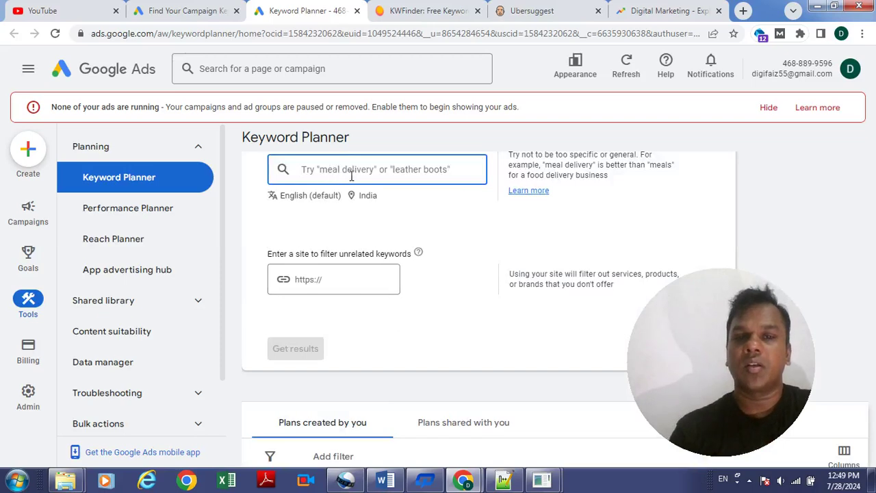
{"action": "type", "text": "seo company"}
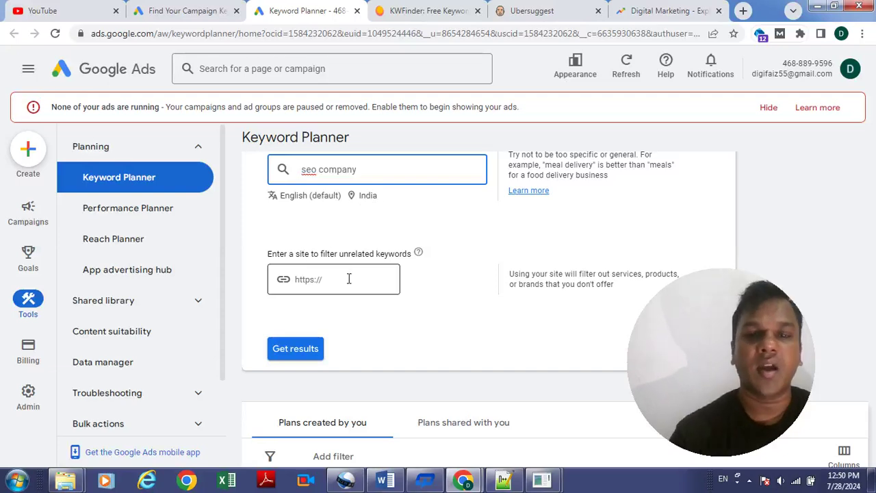
{"action": "left_click", "coordinate": [296, 349]}
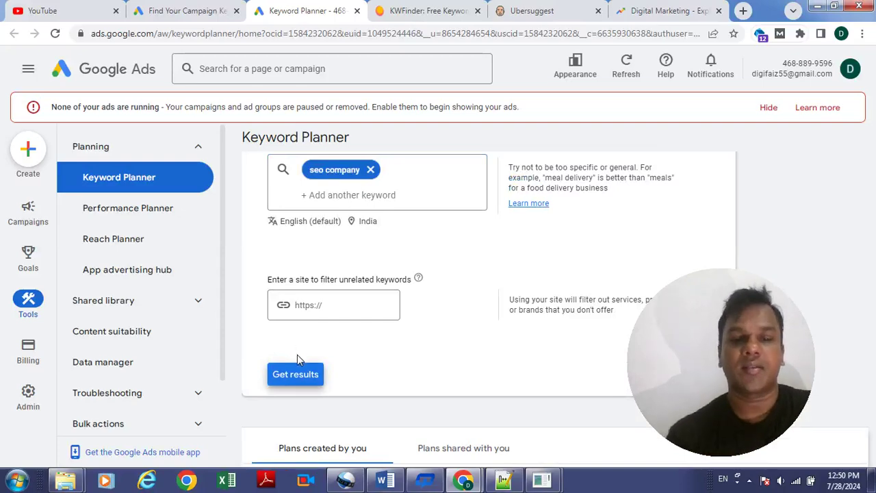
{"action": "left_click", "coordinate": [297, 376]}
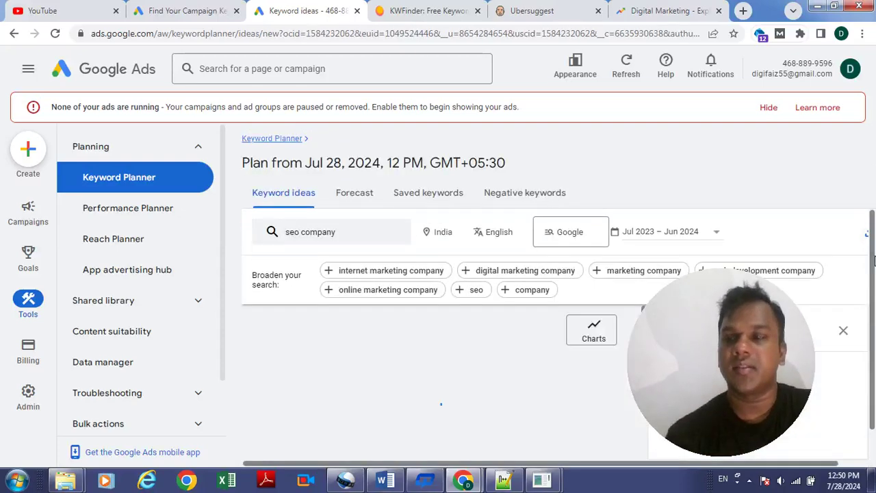
{"action": "scroll", "coordinate": [463, 362], "scroll_direction": "down", "scroll_amount": 3}
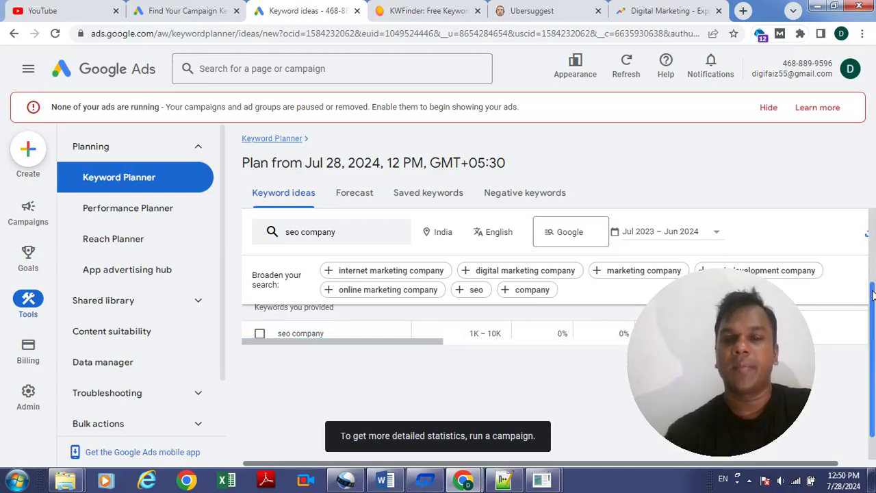
{"action": "scroll", "coordinate": [874, 323], "scroll_direction": "down", "scroll_amount": 1}
{"action": "scroll", "coordinate": [874, 323], "scroll_direction": "up", "scroll_amount": 1}
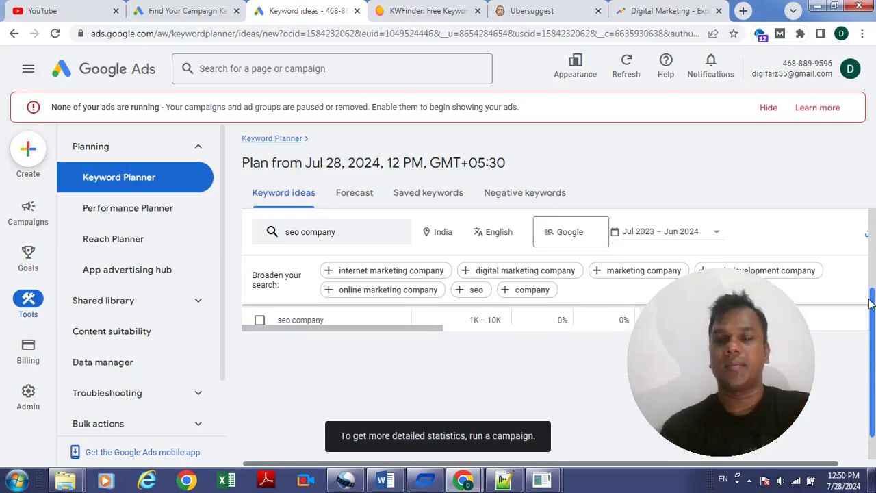
{"action": "scroll", "coordinate": [867, 284], "scroll_direction": "up", "scroll_amount": 2}
{"action": "scroll", "coordinate": [866, 284], "scroll_direction": "up", "scroll_amount": 1}
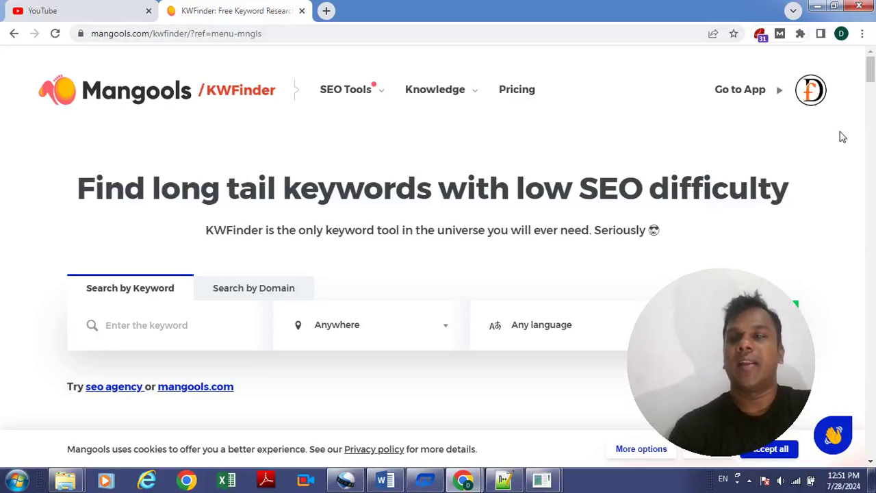
Step: Enter "seo services in delhi" as the keyword for a KWFinder keyword search
{"action": "scroll", "coordinate": [871, 81], "scroll_direction": "down", "scroll_amount": 3}
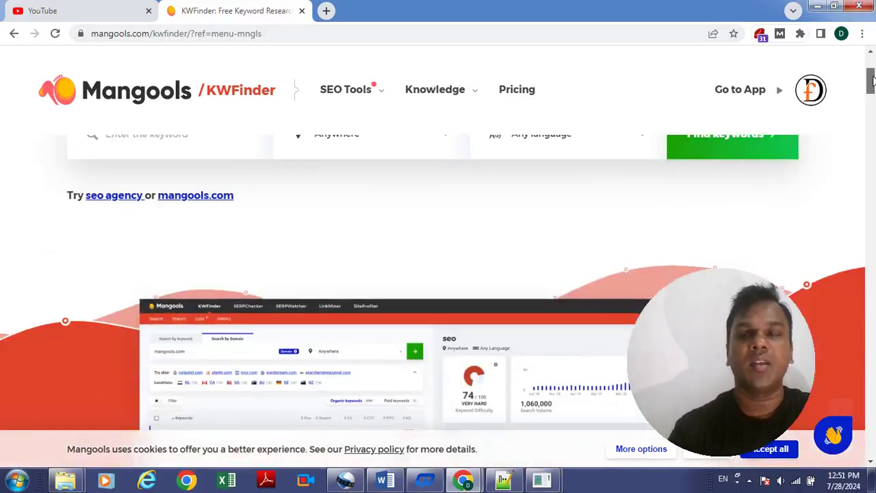
{"action": "scroll", "coordinate": [871, 81], "scroll_direction": "up", "scroll_amount": 2}
{"action": "left_click", "coordinate": [163, 236]}
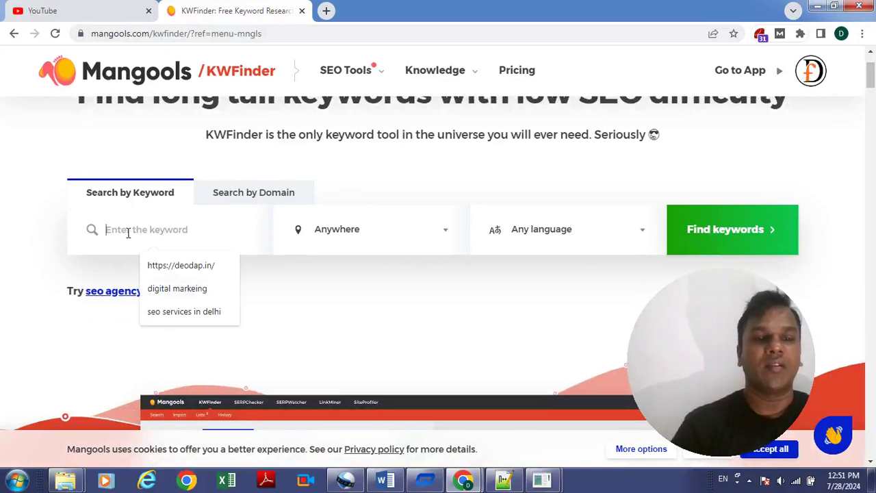
{"action": "left_click", "coordinate": [338, 175]}
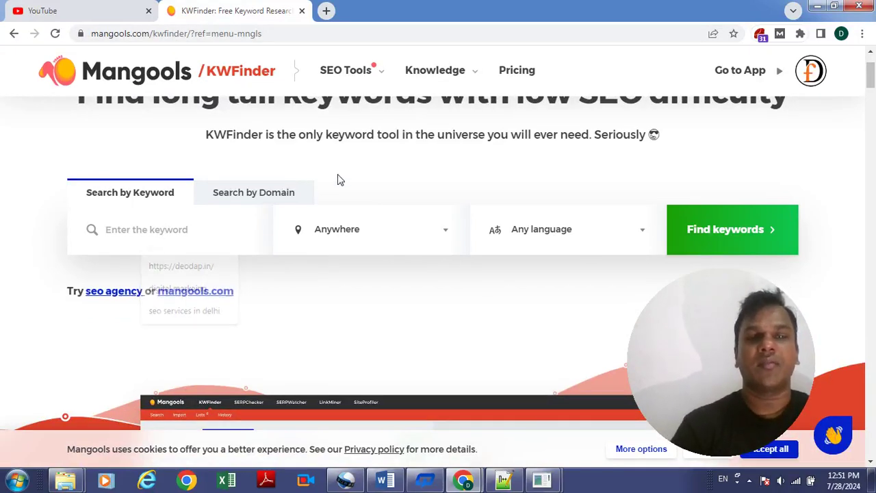
{"action": "left_click", "coordinate": [186, 232]}
{"action": "type", "text": "s"}
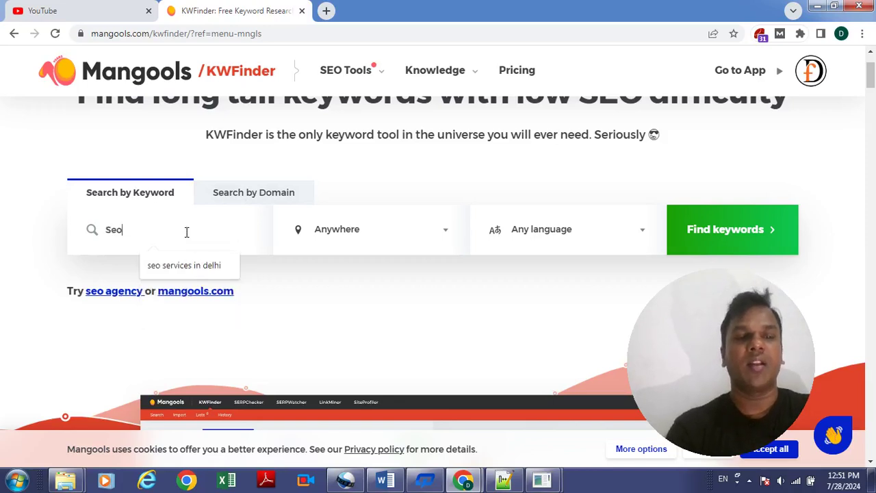
{"action": "type", "text": "eo"}
{"action": "key", "text": "Down"}
{"action": "key", "text": "Return"}
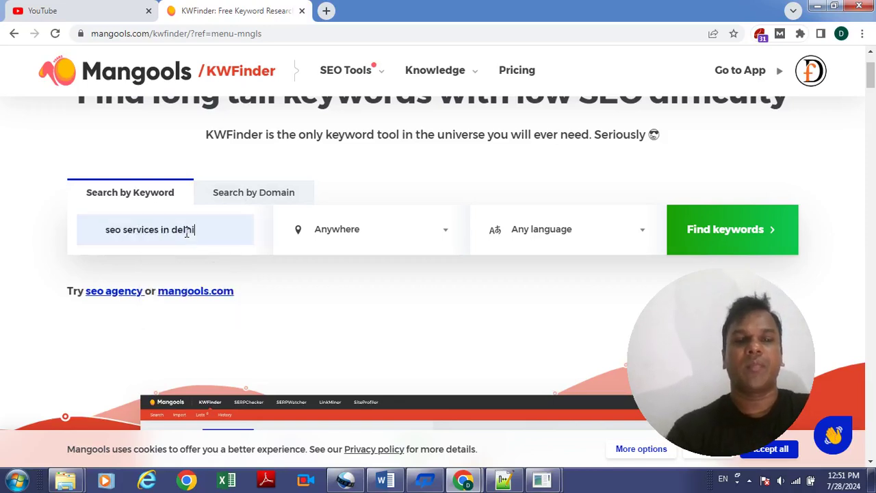
Step: Find keywords for the location United States and the language English, and review the keyword and SERP results
{"action": "left_click", "coordinate": [378, 238]}
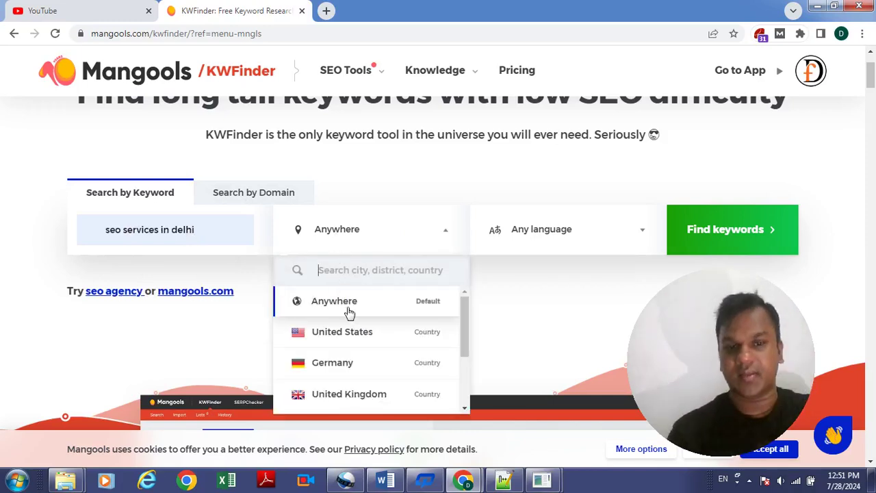
{"action": "left_click", "coordinate": [355, 335]}
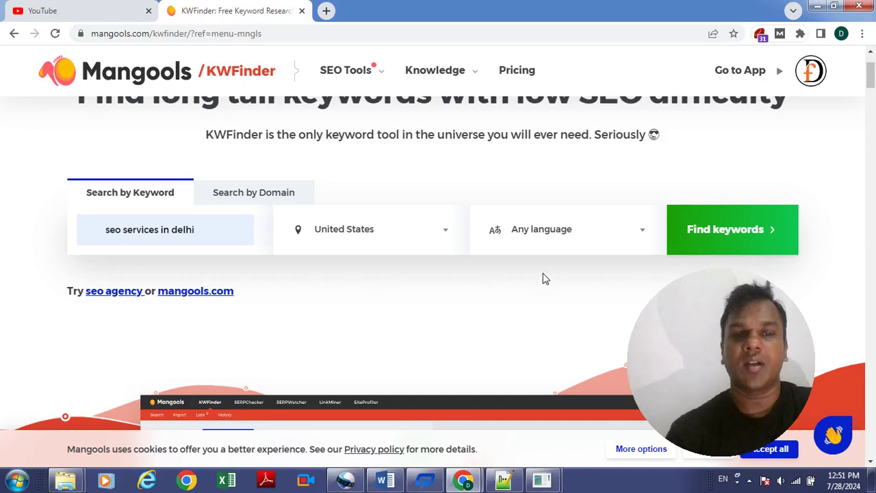
{"action": "left_click", "coordinate": [556, 238]}
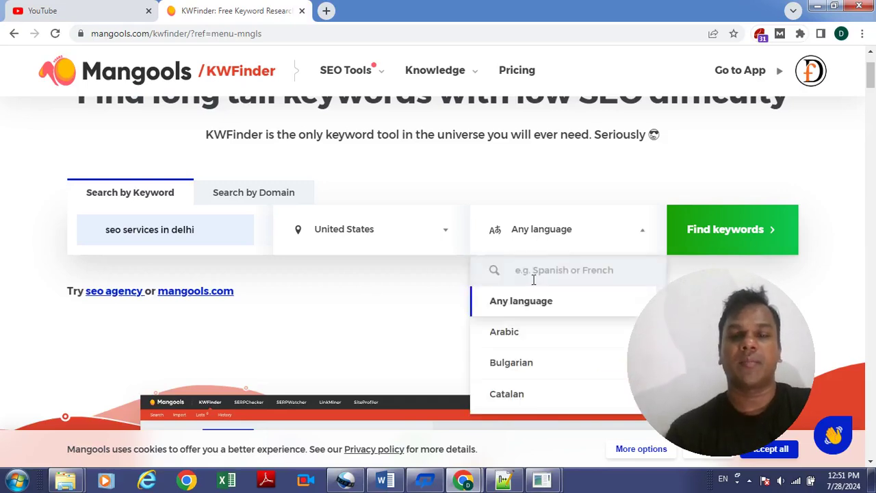
{"action": "type", "text": "en"}
{"action": "left_click", "coordinate": [507, 302]}
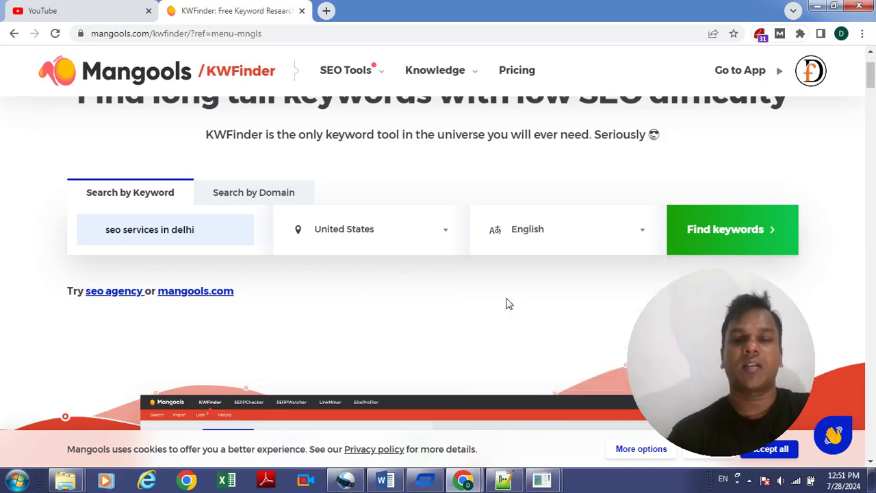
{"action": "left_click", "coordinate": [752, 233]}
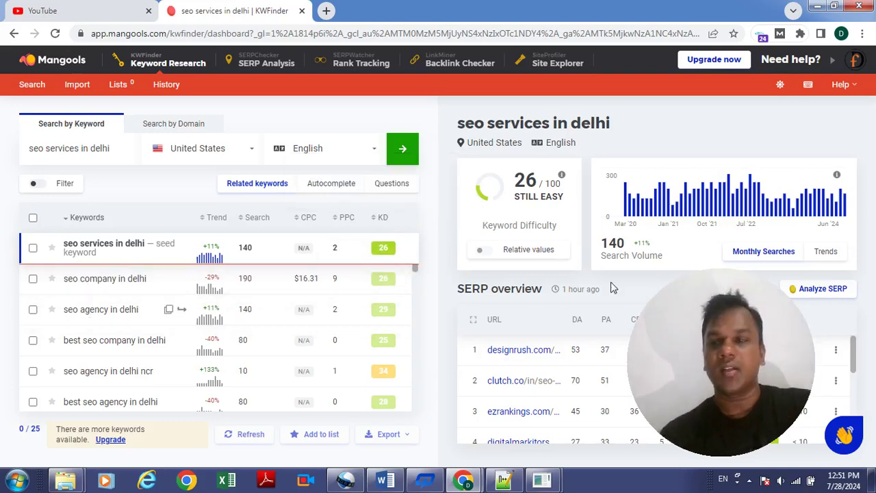
{"action": "scroll", "coordinate": [854, 353], "scroll_direction": "down", "scroll_amount": 1}
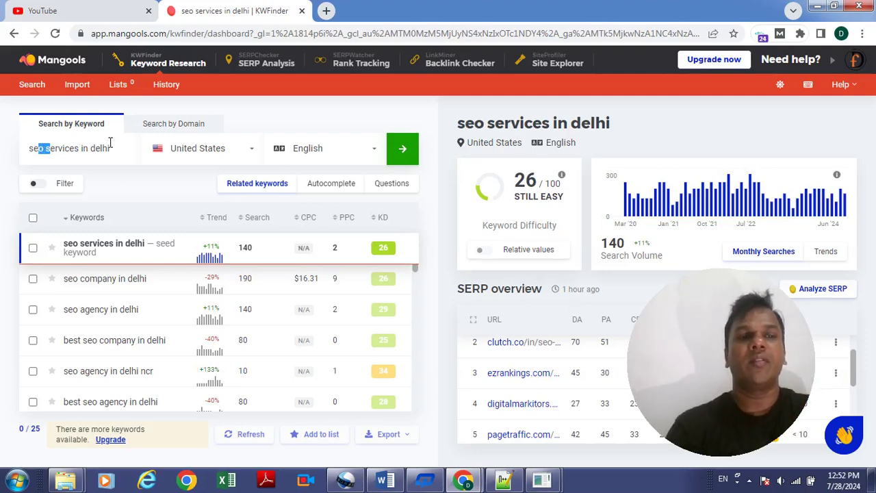
{"action": "left_click_drag", "start_coordinate": [110, 143], "coordinate": [111, 145]}
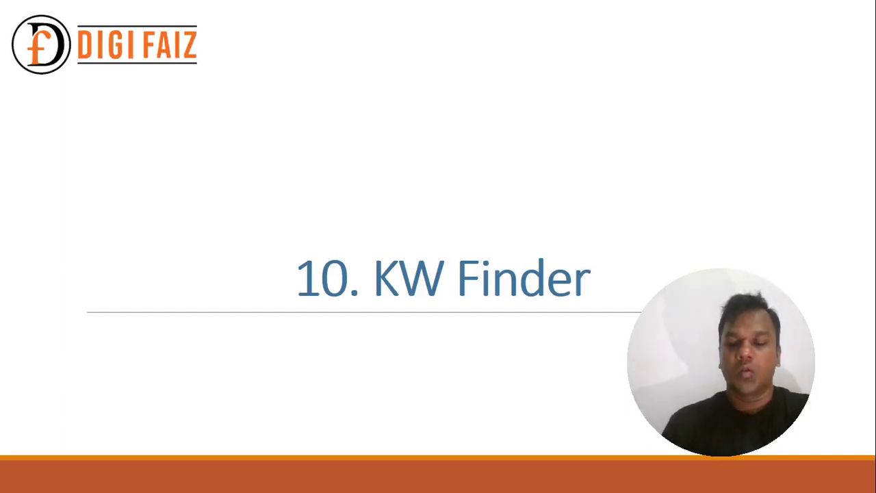
{"action": "key", "text": "Left"}
{"action": "key", "text": "Left"}
{"action": "key", "text": "Left"}
{"action": "key", "text": "Left"}
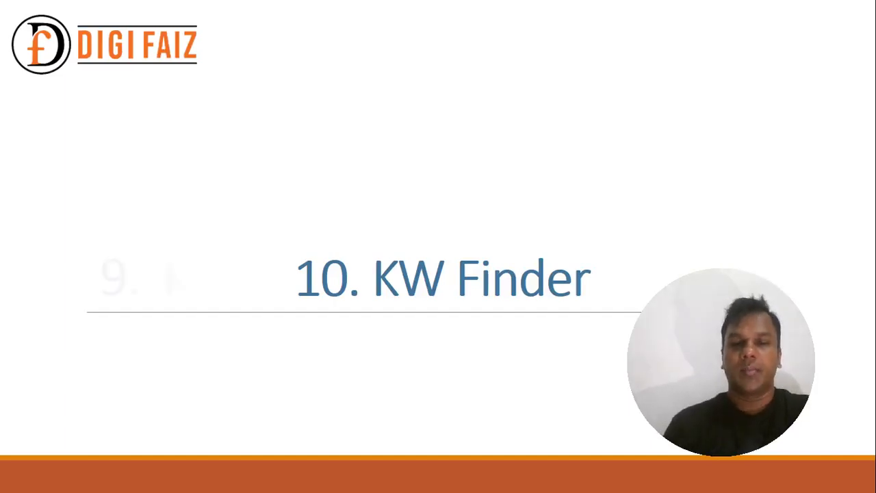
{"action": "key", "text": "Right"}
{"action": "key", "text": "Right"}
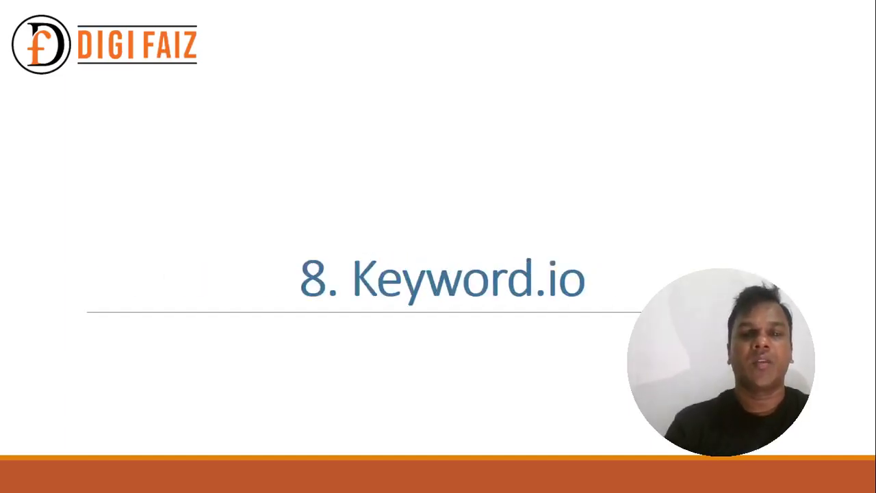
{"action": "key", "text": "Left"}
{"action": "key", "text": "Left"}
{"action": "key", "text": "Left"}
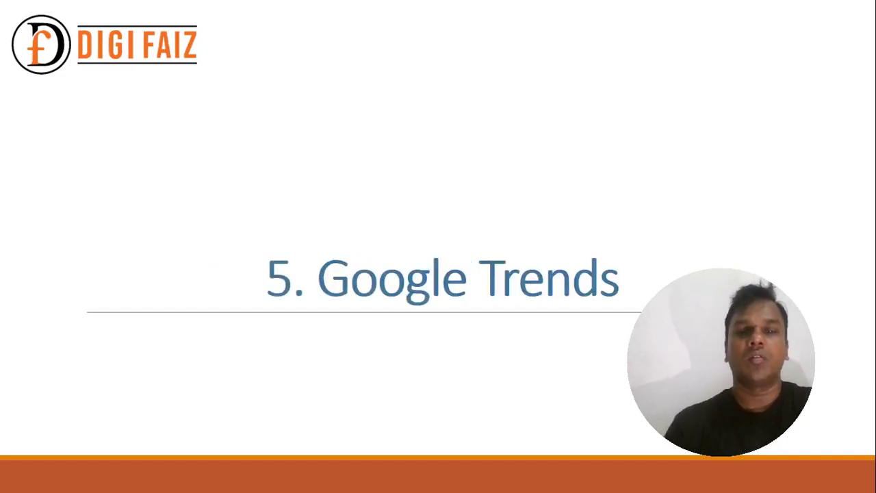
{"action": "key", "text": "Left"}
{"action": "key", "text": "Left"}
{"action": "key", "text": "Left"}
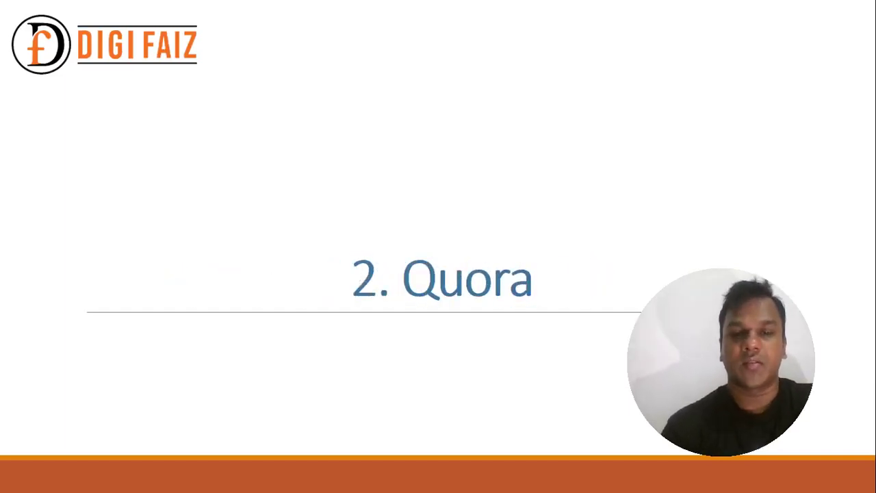
{"action": "key", "text": "Left"}
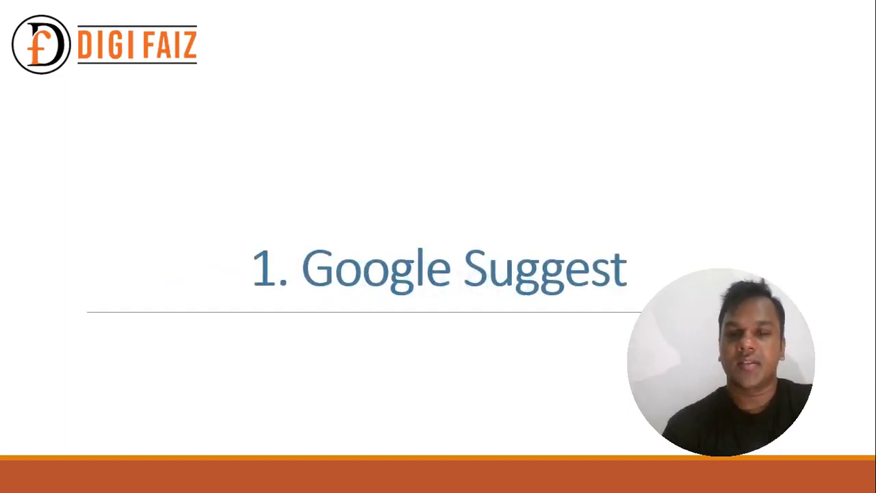
{"action": "key", "text": "Right"}
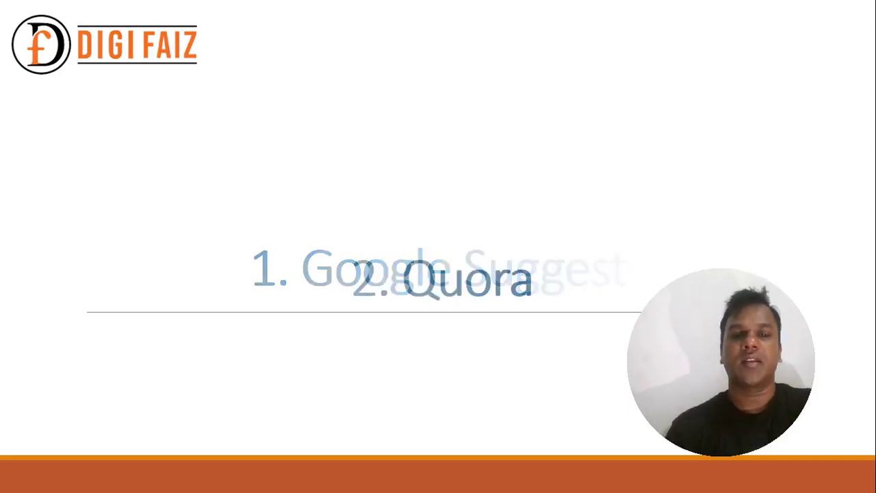